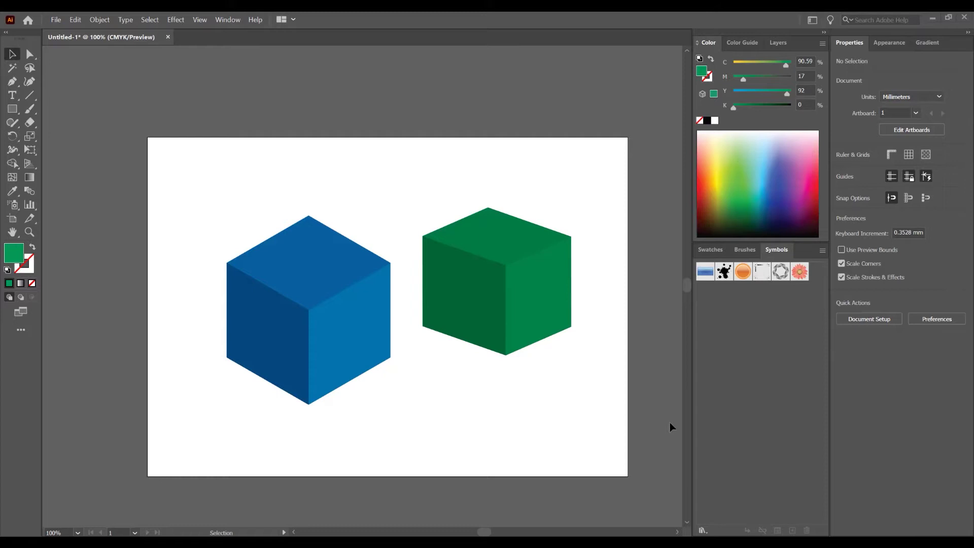
Create a new blank 297 × 210 mm landscape document from the print preset.
{"action": "left_click", "coordinate": [56, 19]}
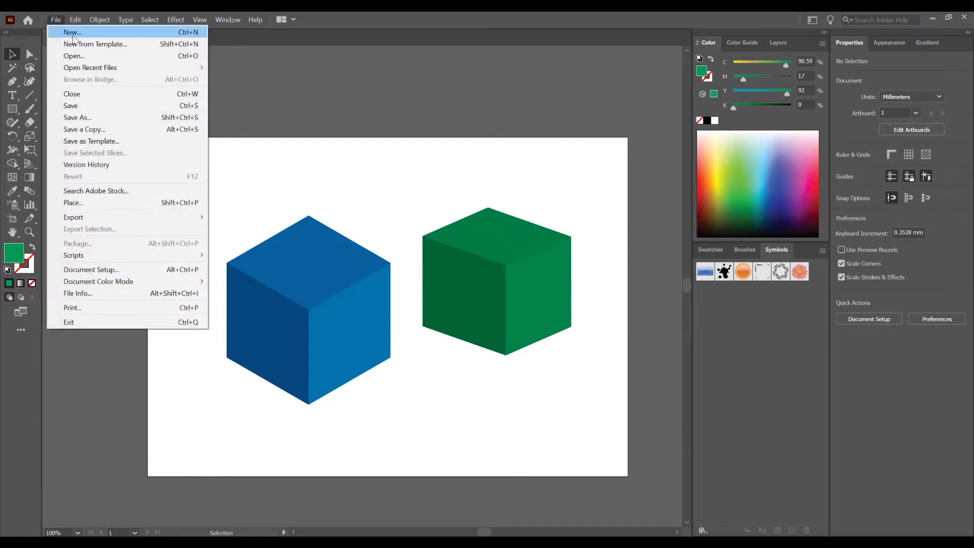
{"action": "left_click", "coordinate": [71, 29]}
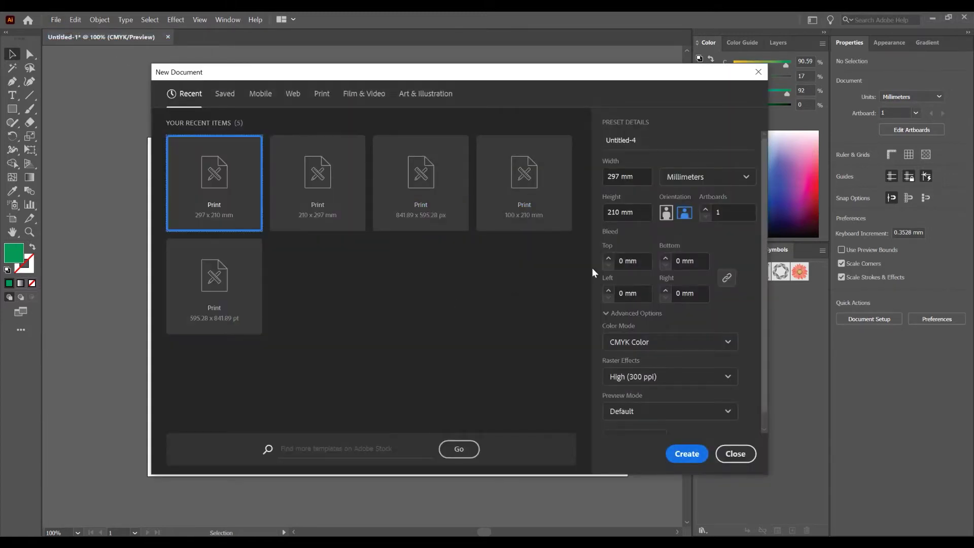
{"action": "left_click", "coordinate": [687, 453]}
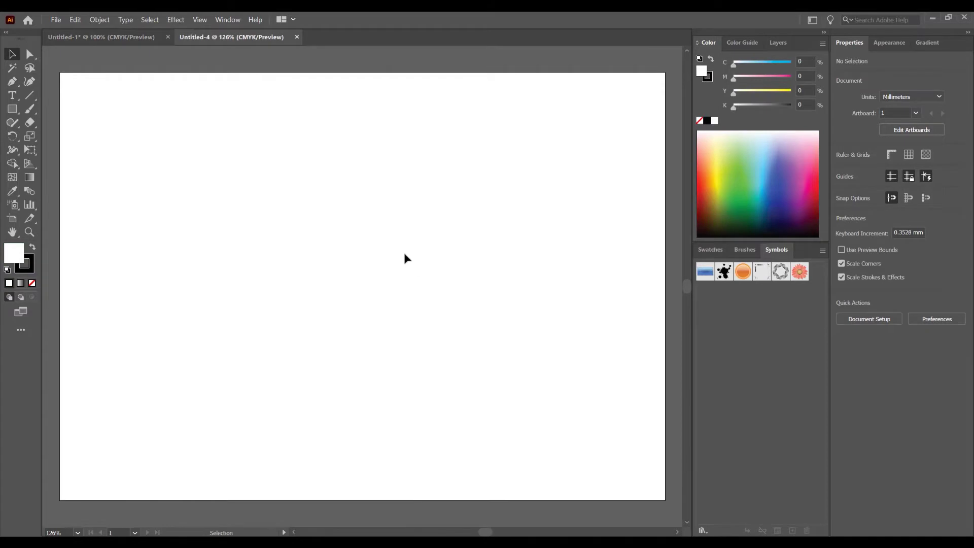
Draw a square in the middle of the artboard with the Rectangle Tool and fill it blue.
{"action": "left_click", "coordinate": [11, 110]}
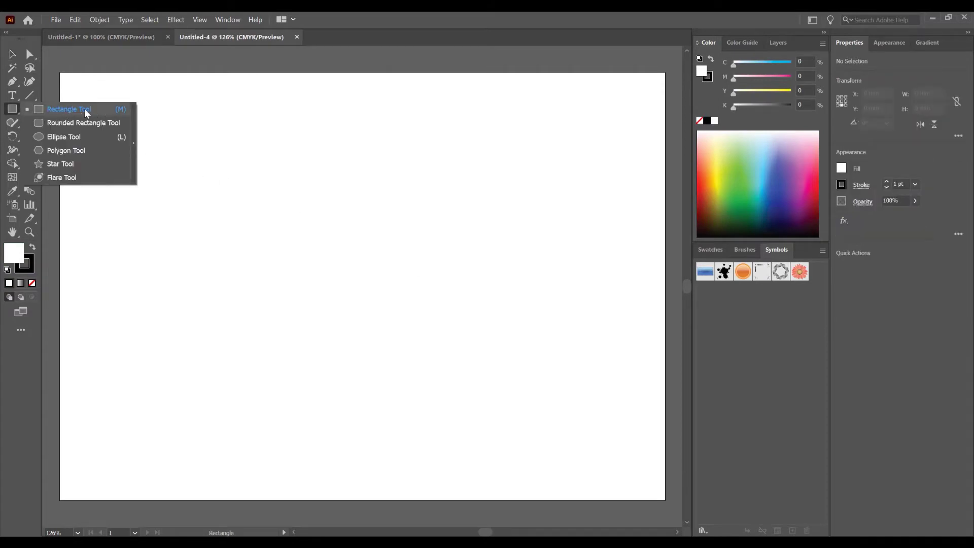
{"action": "left_click", "coordinate": [84, 105]}
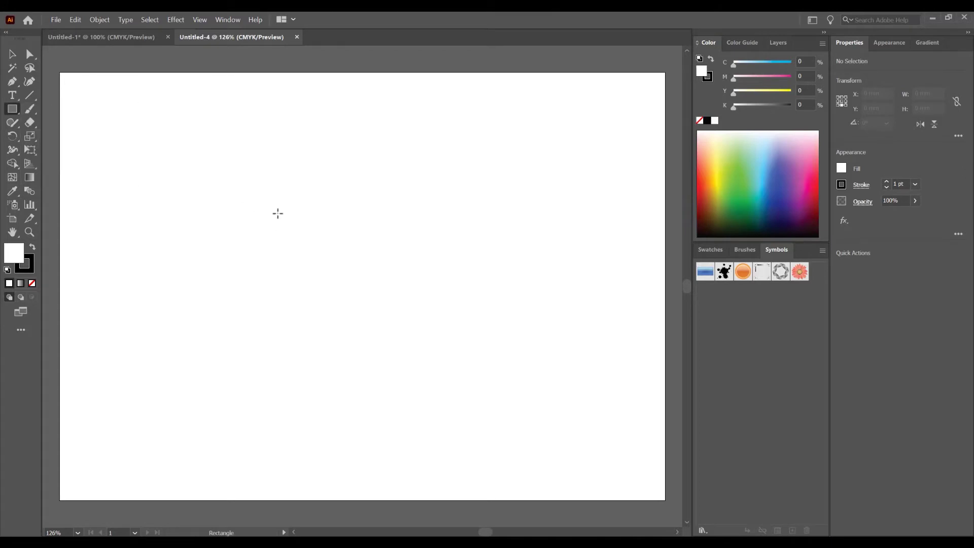
{"action": "left_click_drag", "start_coordinate": [276, 211], "coordinate": [494, 381]}
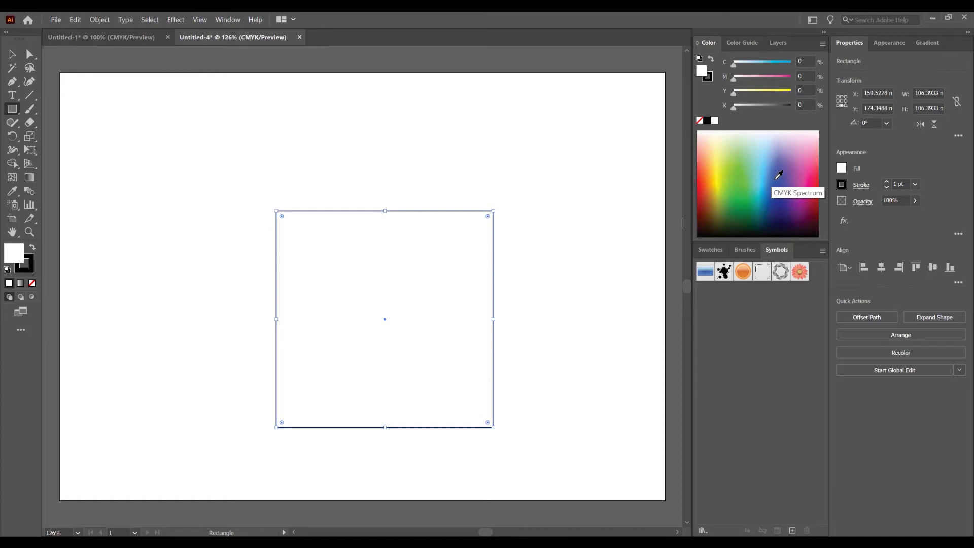
{"action": "left_click_drag", "start_coordinate": [776, 171], "coordinate": [779, 166]}
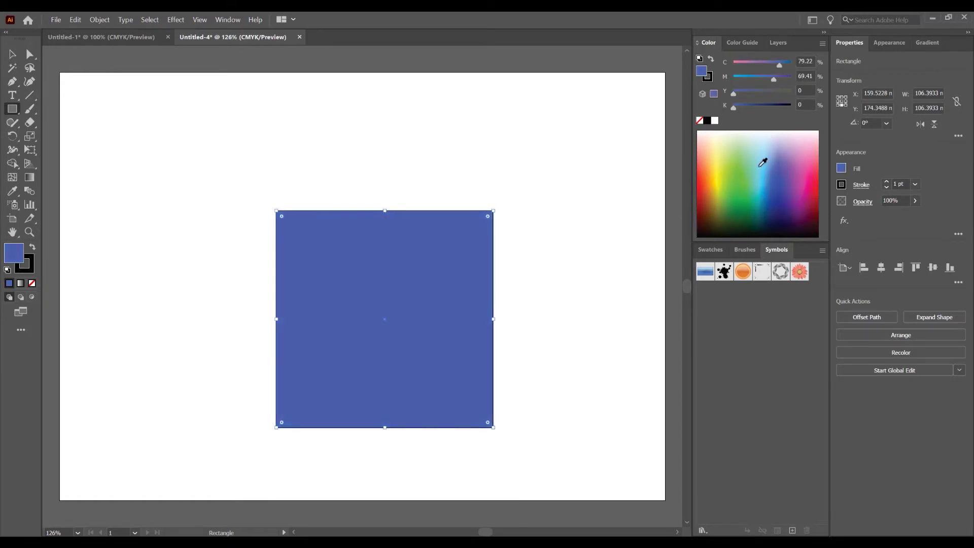
Set the square's stroke to None and move it higher on the artboard.
{"action": "left_click", "coordinate": [228, 21]}
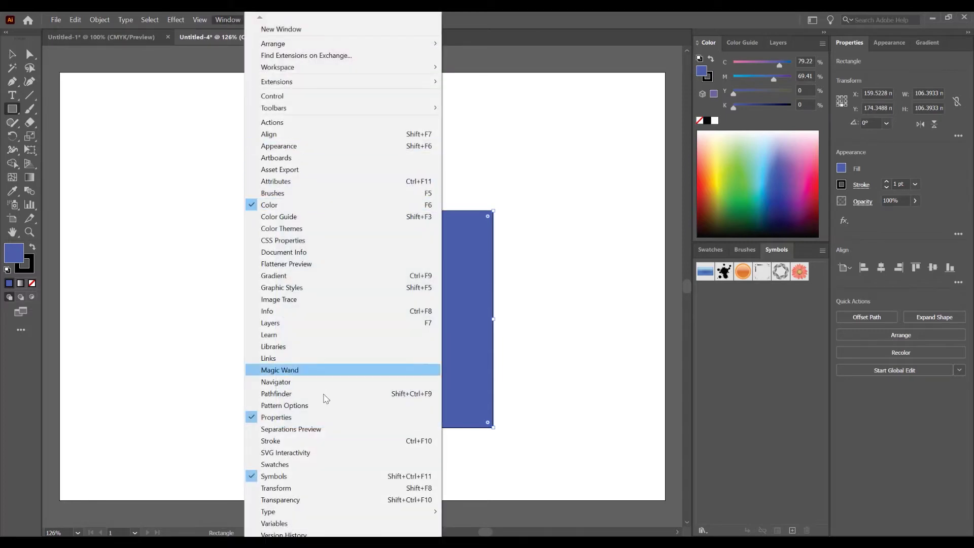
{"action": "left_click", "coordinate": [507, 25]}
{"action": "key", "text": "v"}
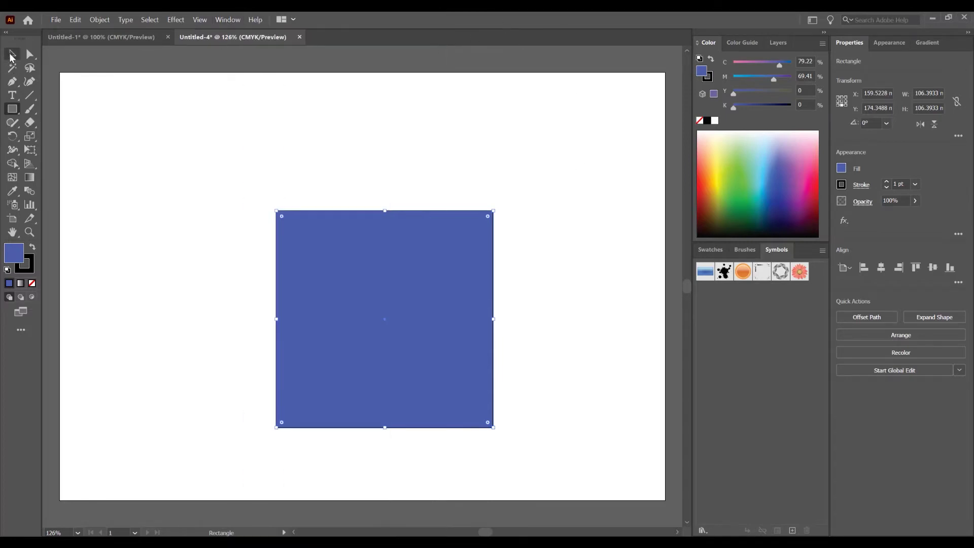
{"action": "left_click_drag", "start_coordinate": [363, 282], "coordinate": [362, 233]}
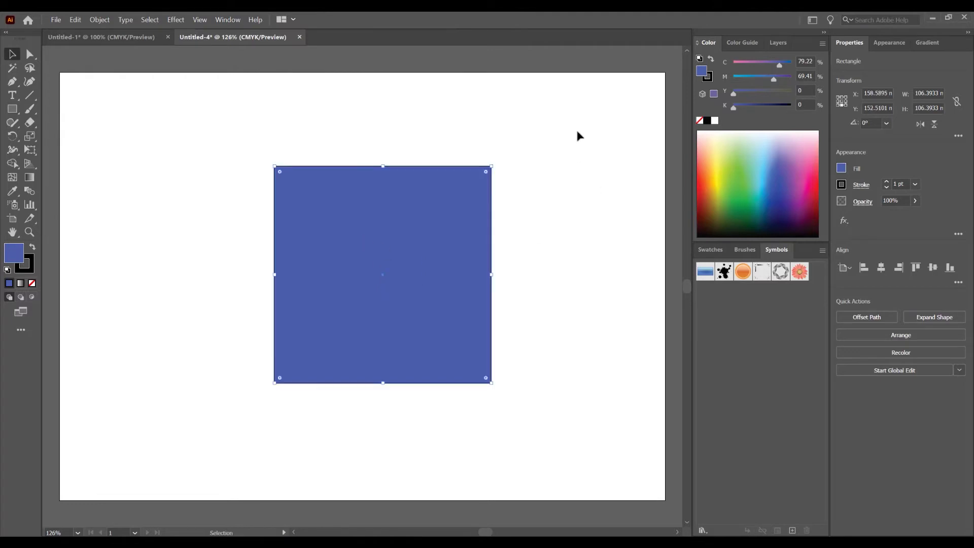
{"action": "left_click", "coordinate": [710, 78]}
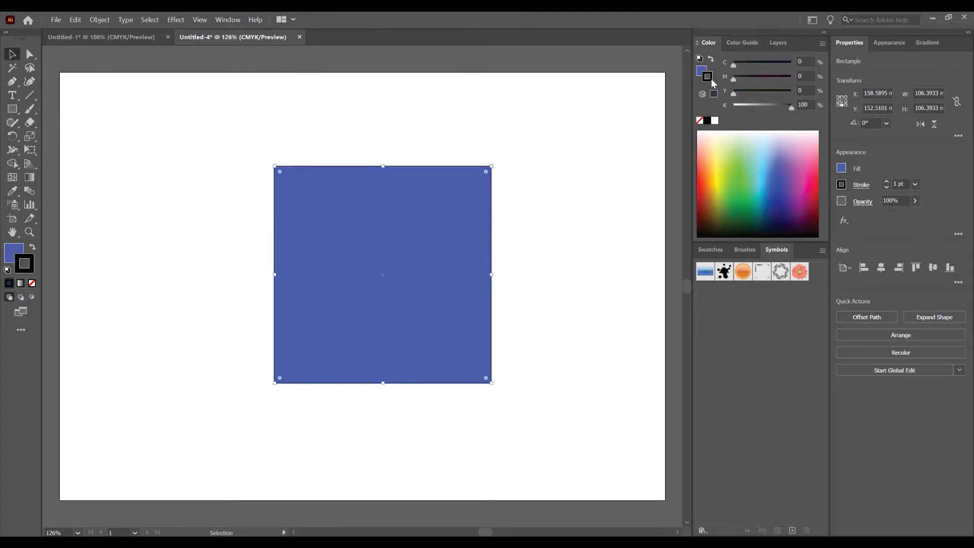
{"action": "left_click", "coordinate": [700, 121]}
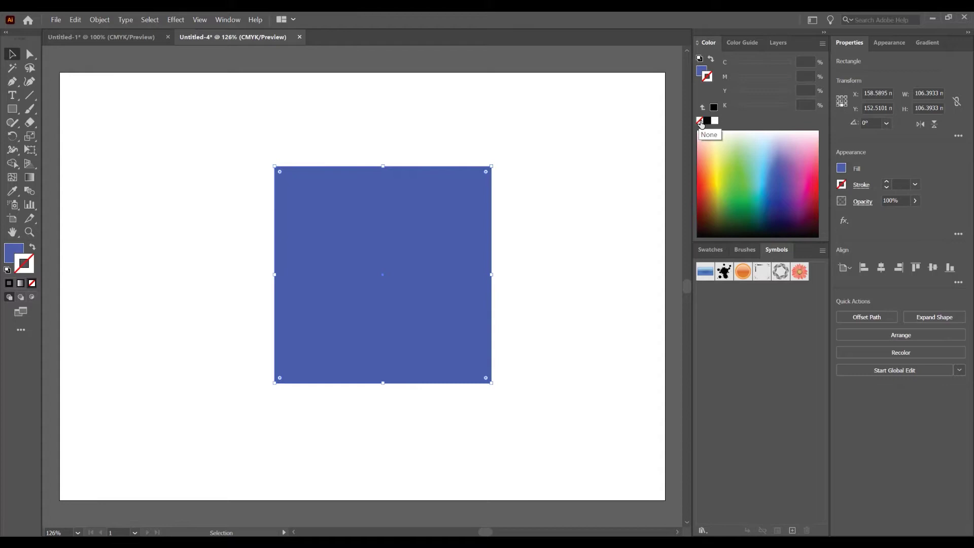
{"action": "key", "text": "x"}
{"action": "left_click_drag", "start_coordinate": [455, 220], "coordinate": [435, 208]}
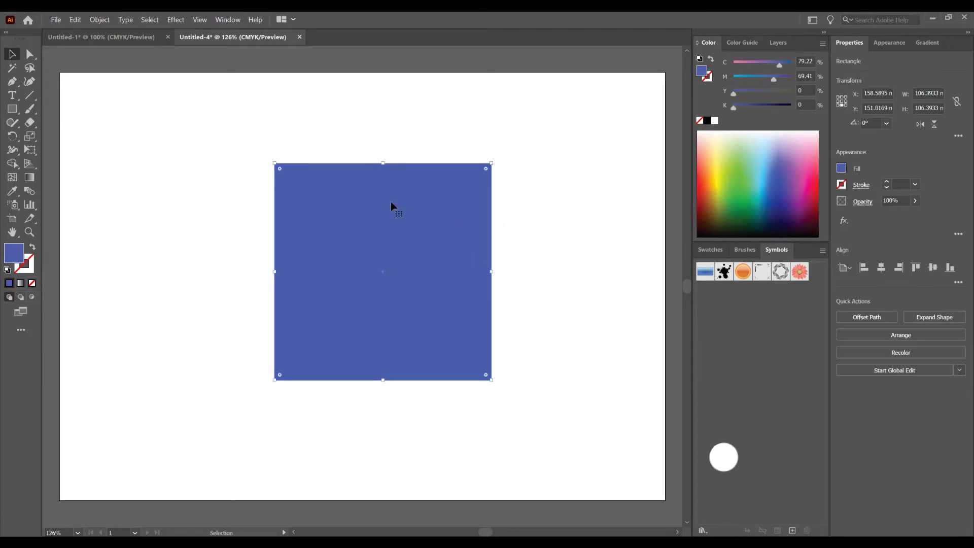
Apply Effect > 3D > Extrude & Bevel to the square with a 300 pt extrude depth.
{"action": "left_click", "coordinate": [176, 20]}
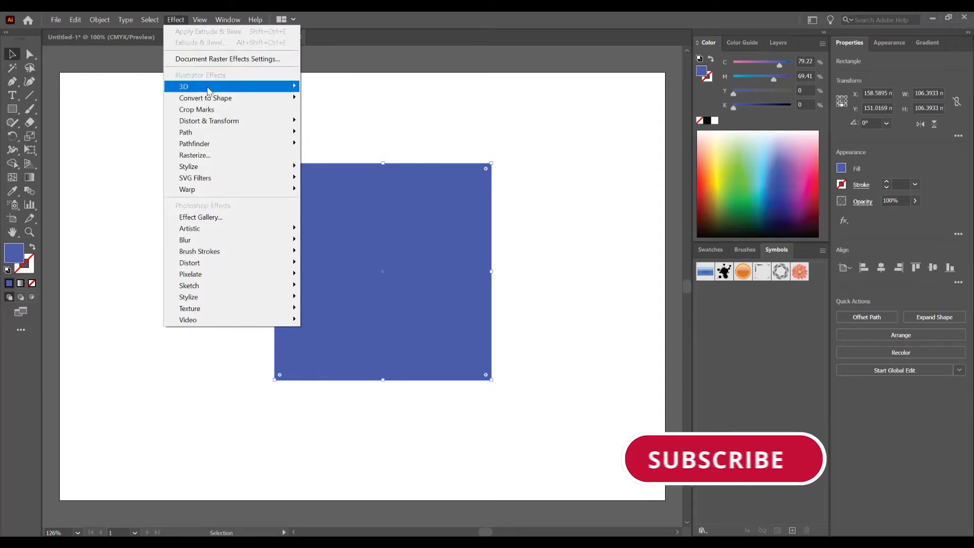
{"action": "mouse_move", "coordinate": [208, 91]}
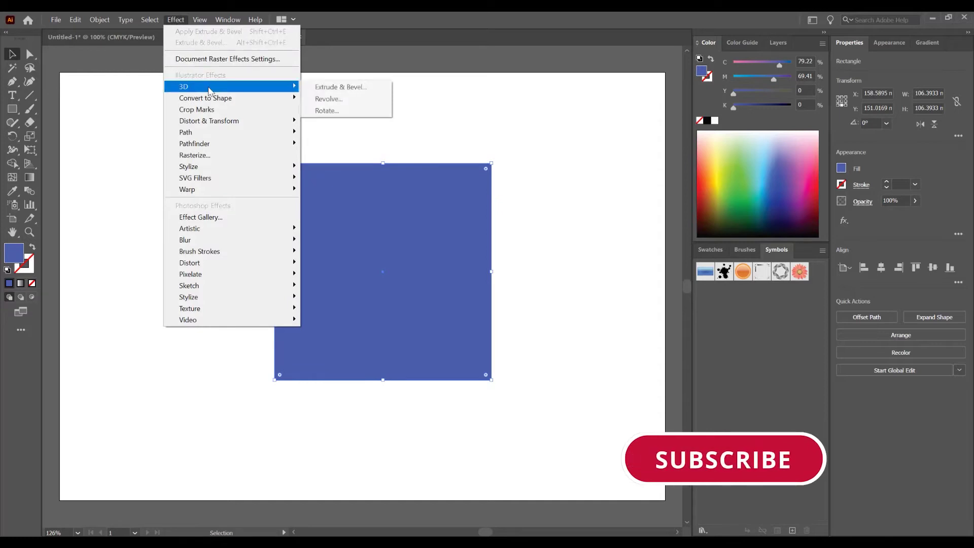
{"action": "left_click", "coordinate": [340, 87]}
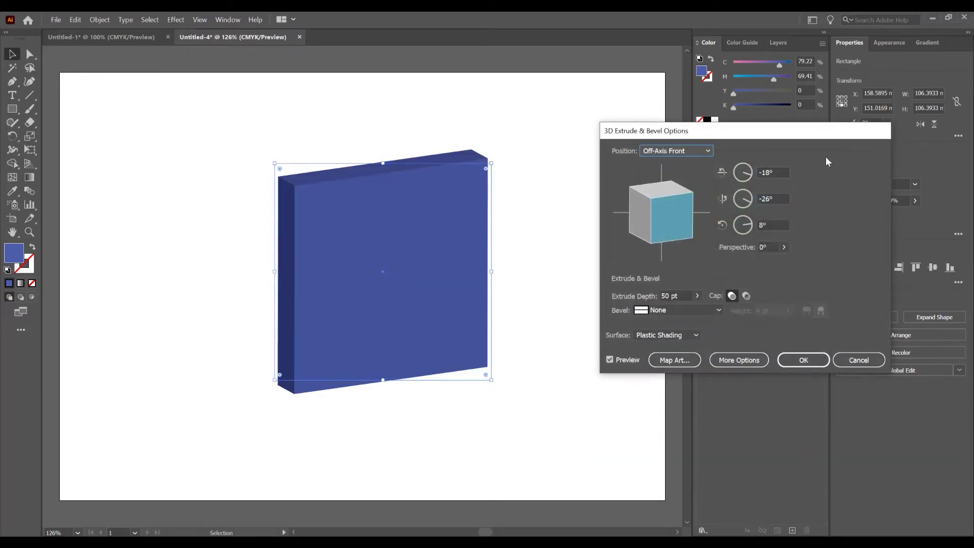
{"action": "left_click_drag", "start_coordinate": [796, 136], "coordinate": [788, 147]}
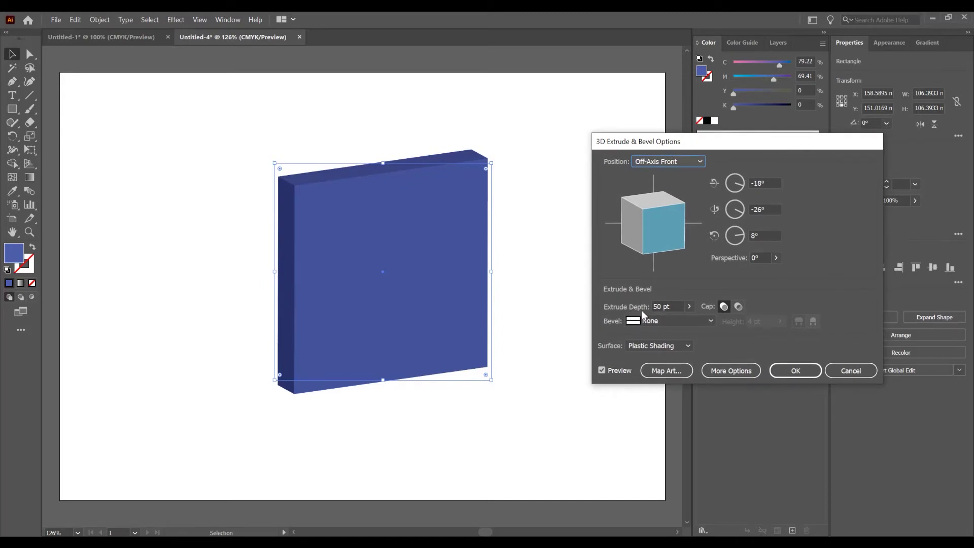
{"action": "double_click", "coordinate": [658, 306]}
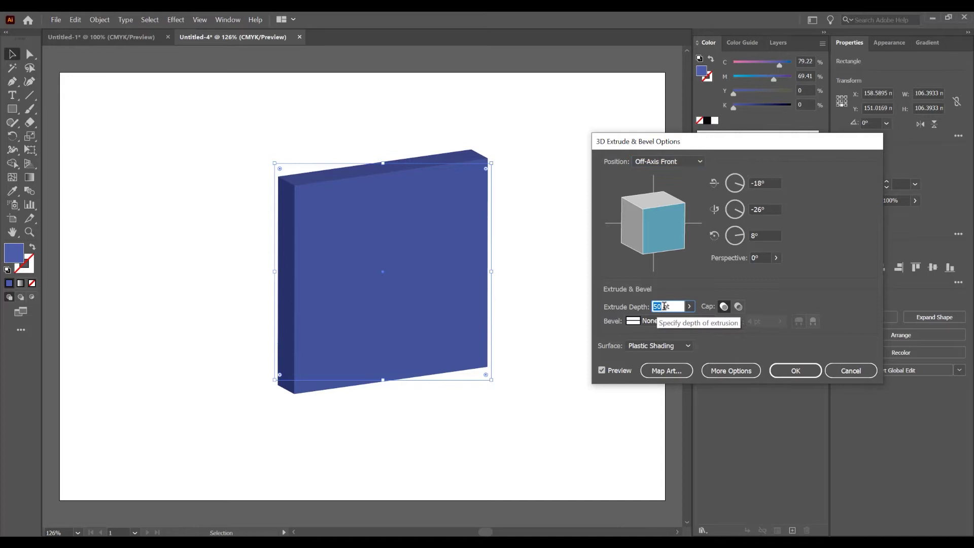
{"action": "type", "text": "300"}
{"action": "key", "text": "Tab"}
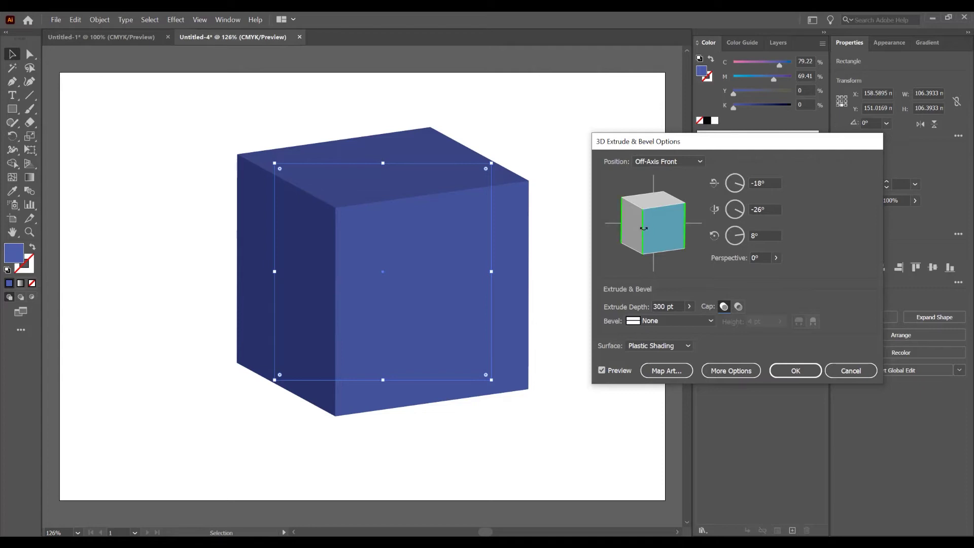
Rotate the cube to -28°, -43°, 15° and reveal the lighting and shading options.
{"action": "mouse_move", "coordinate": [641, 228]}
{"action": "left_mouse_down"}
{"action": "mouse_move", "coordinate": [652, 231]}
{"action": "mouse_move", "coordinate": [668, 209]}
{"action": "left_mouse_up"}
{"action": "left_click", "coordinate": [731, 370]}
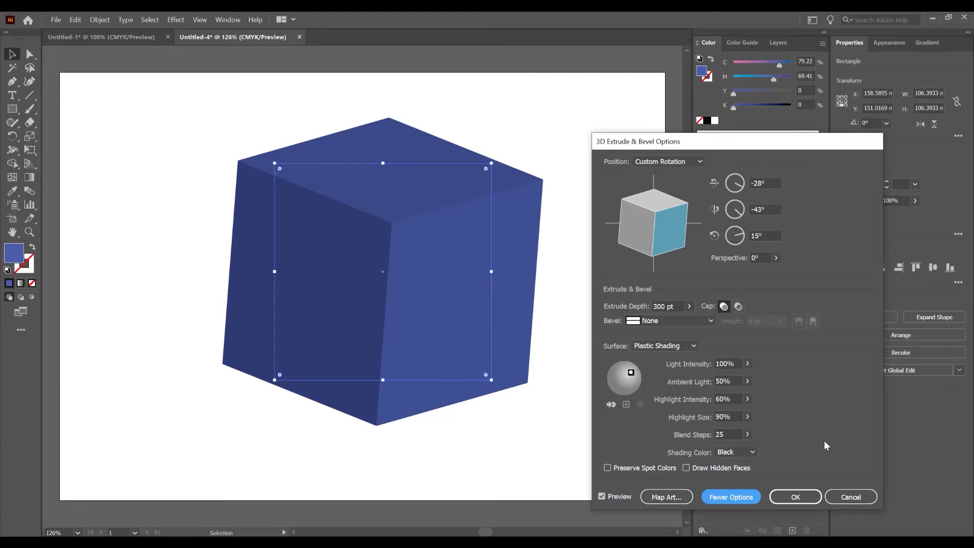
{"action": "left_click", "coordinate": [753, 450]}
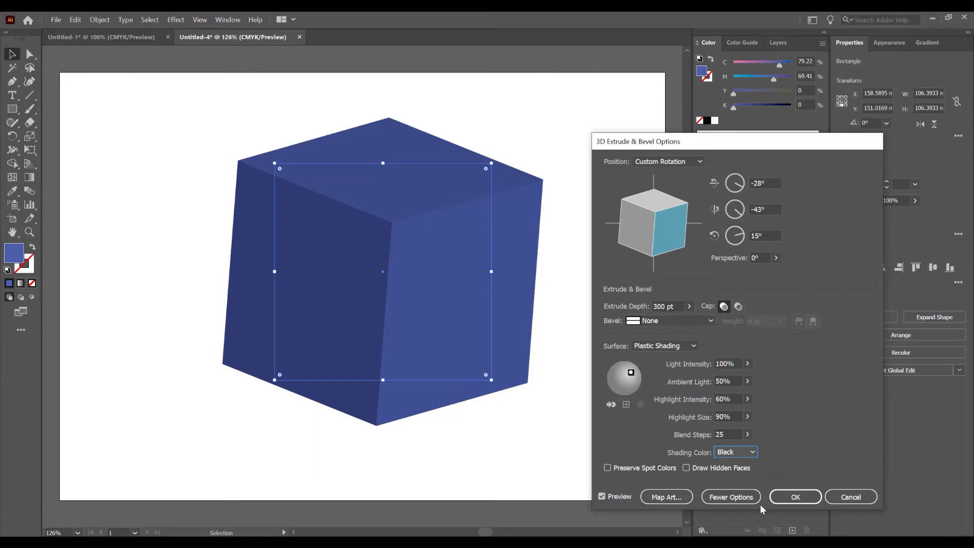
Commit the 3D effect, then shrink the cube and reposition it on the artboard.
{"action": "left_click", "coordinate": [795, 497]}
{"action": "key", "text": "ctrl+="}
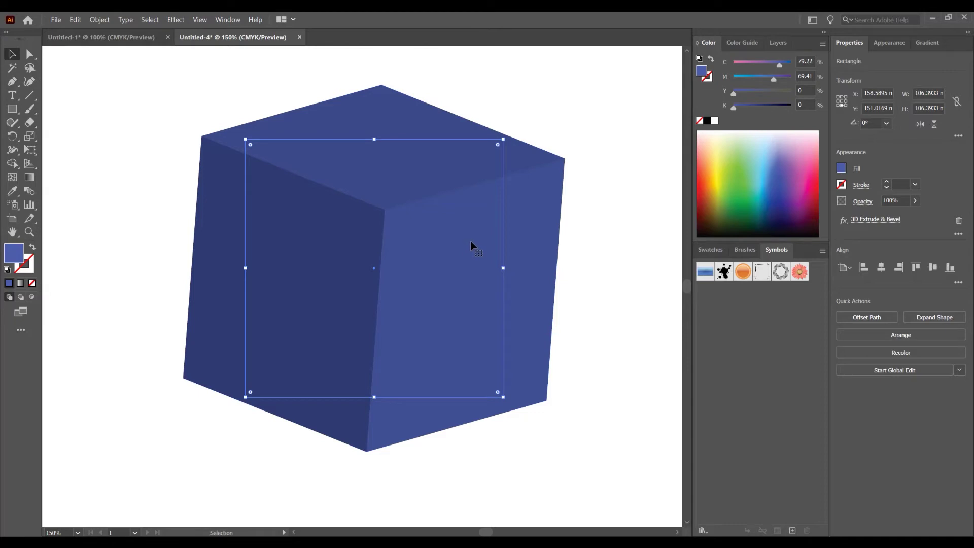
{"action": "left_click_drag", "start_coordinate": [503, 139], "coordinate": [457, 166]}
{"action": "key", "text": "ctrl+minus"}
{"action": "left_click_drag", "start_coordinate": [468, 241], "coordinate": [540, 204]}
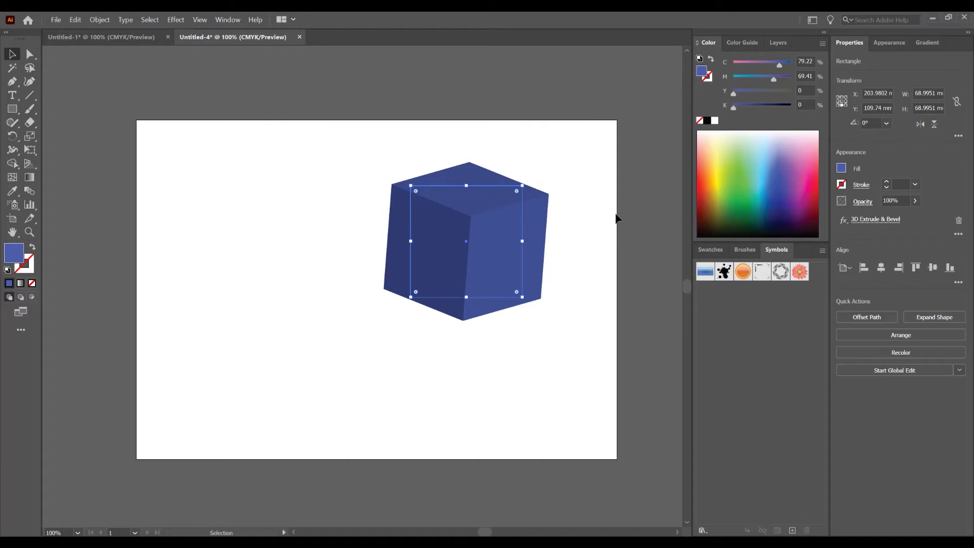
Recolour the cube teal (M 18, Y 17, K 5) and shift it slightly up-right.
{"action": "left_click", "coordinate": [743, 76]}
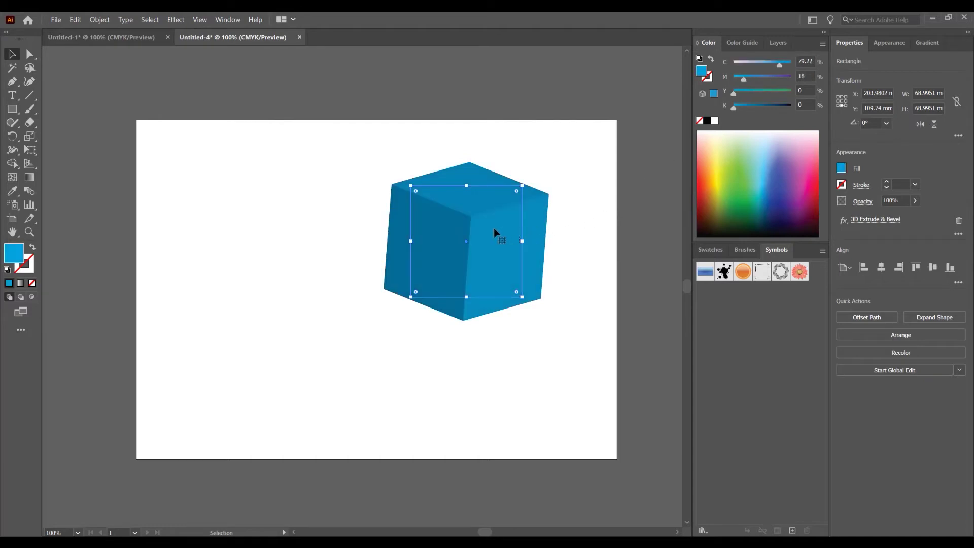
{"action": "left_click_drag", "start_coordinate": [496, 232], "coordinate": [495, 237]}
{"action": "left_click", "coordinate": [743, 91]}
{"action": "left_click", "coordinate": [747, 105]}
{"action": "left_click", "coordinate": [759, 105]}
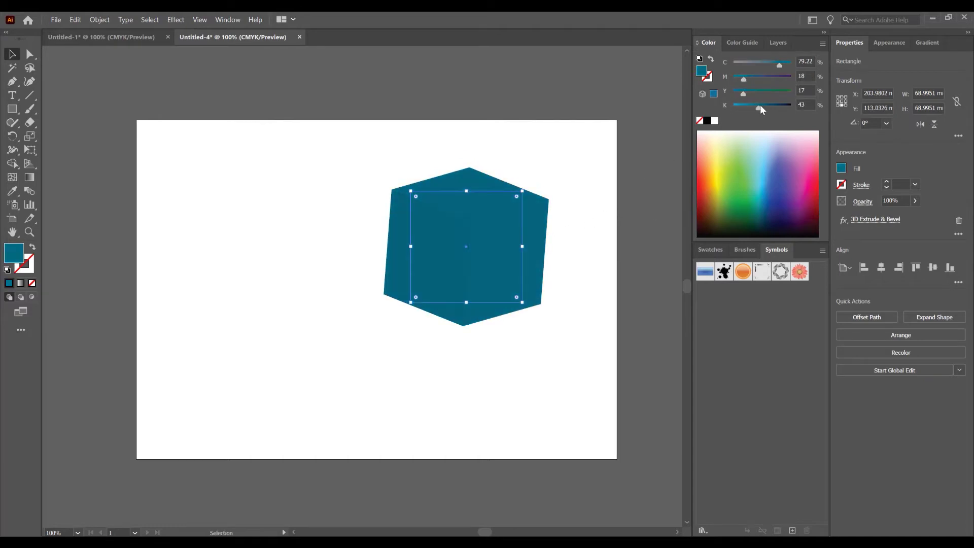
{"action": "left_click", "coordinate": [736, 105]}
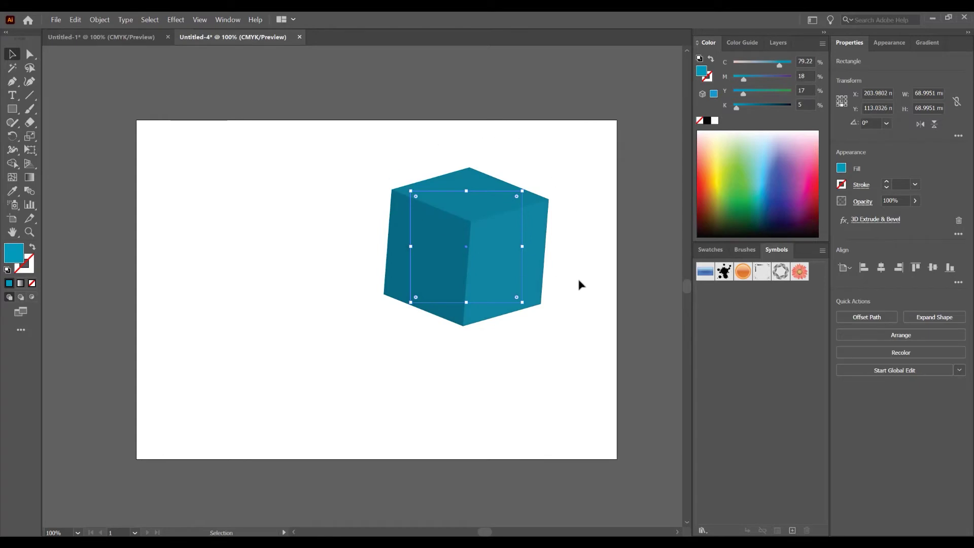
{"action": "mouse_move", "coordinate": [502, 223]}
{"action": "left_mouse_down"}
{"action": "mouse_move", "coordinate": [511, 216]}
{"action": "mouse_move", "coordinate": [486, 224]}
{"action": "left_mouse_up"}
Deselect the cube and draw a hexagon with the Polygon Tool on the artboard's left.
{"action": "left_click", "coordinate": [582, 244]}
{"action": "left_click", "coordinate": [8, 111]}
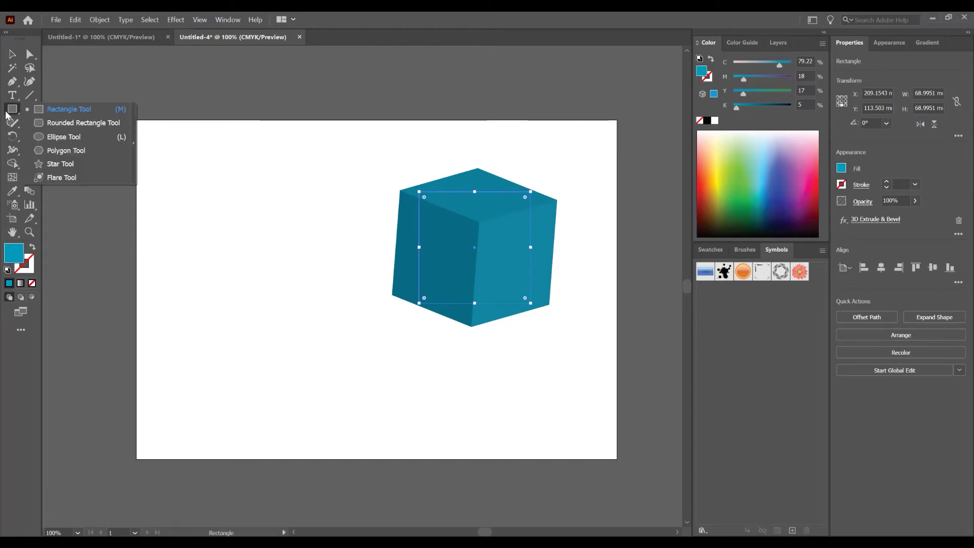
{"action": "left_click", "coordinate": [86, 151]}
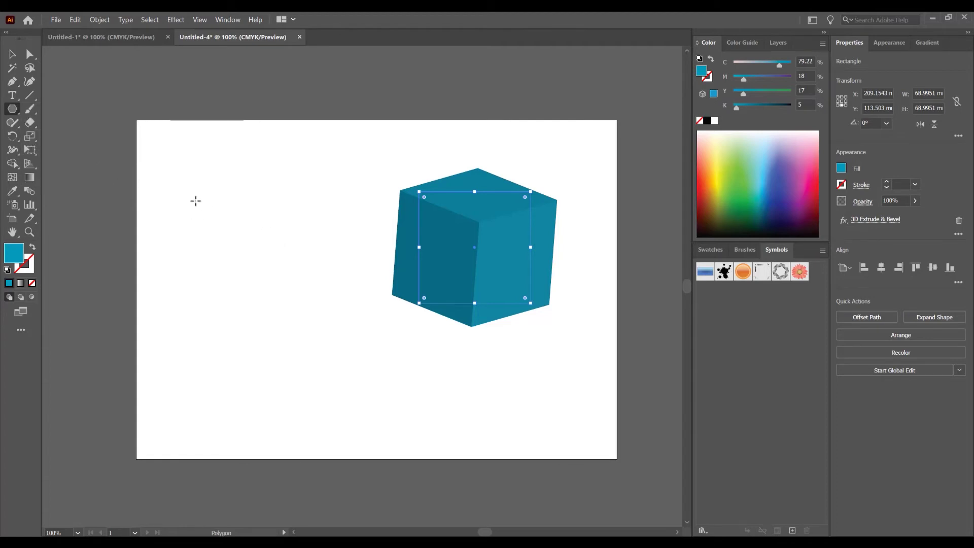
{"action": "left_click_drag", "start_coordinate": [197, 199], "coordinate": [318, 343]}
Rotate the hexagon 90° so it stands point-up beside the cube.
{"action": "key", "text": "v"}
{"action": "left_click_drag", "start_coordinate": [374, 384], "coordinate": [315, 152]}
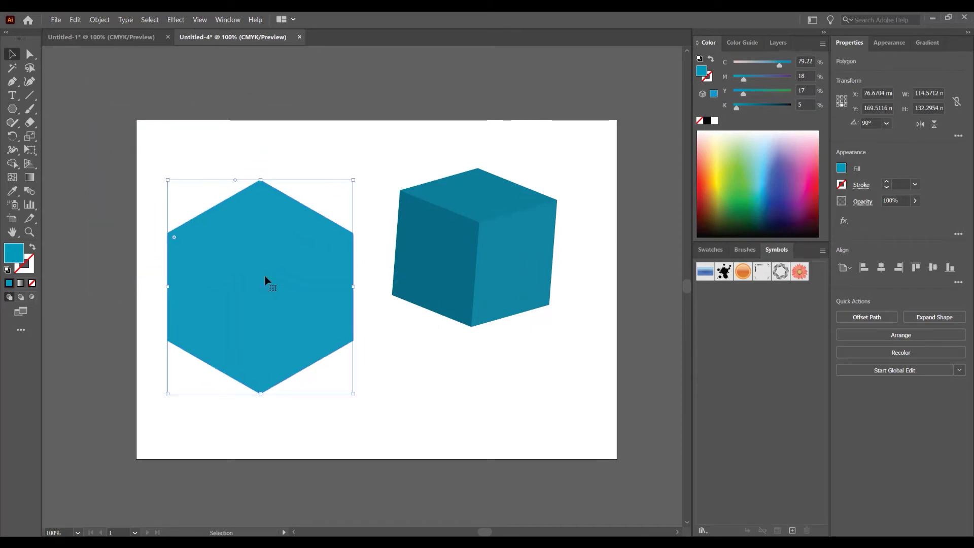
{"action": "left_click_drag", "start_coordinate": [267, 277], "coordinate": [268, 322]}
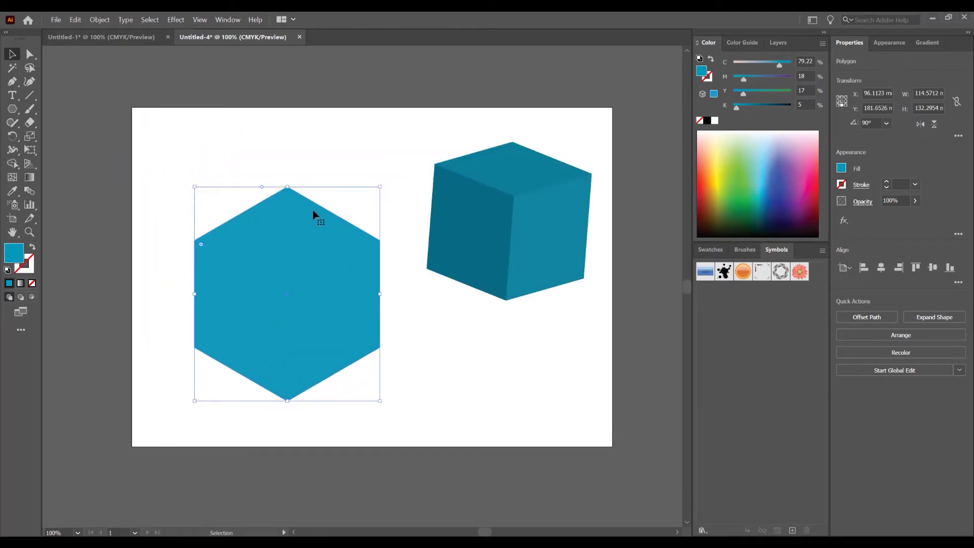
{"action": "left_click", "coordinate": [130, 147]}
{"action": "left_click_drag", "start_coordinate": [30, 95], "coordinate": [85, 97]}
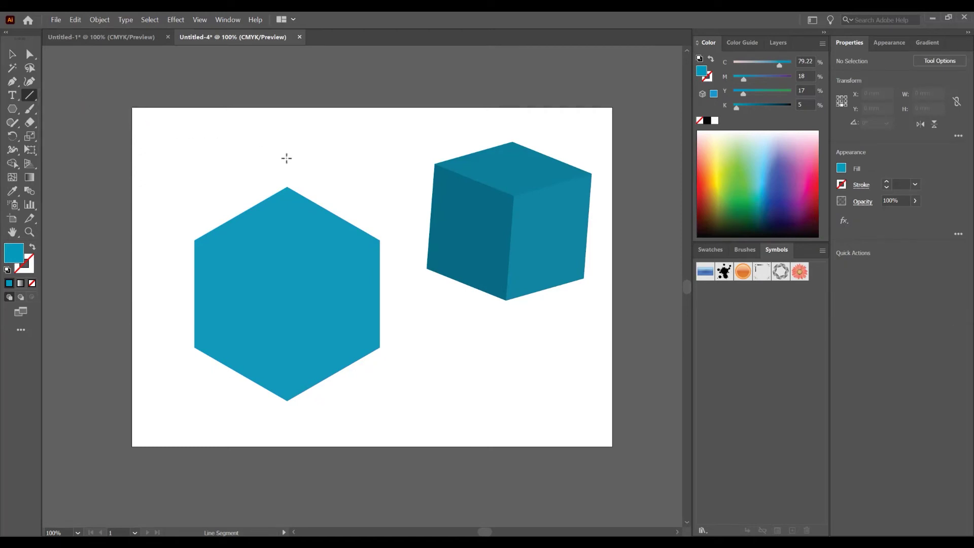
Draw a vertical line through the hexagon's centre and a diagonal aligned to its upper-left and lower-right corners.
{"action": "mouse_move", "coordinate": [287, 166]}
{"action": "left_mouse_down"}
{"action": "mouse_move", "coordinate": [286, 457]}
{"action": "mouse_move", "coordinate": [287, 419]}
{"action": "left_mouse_up"}
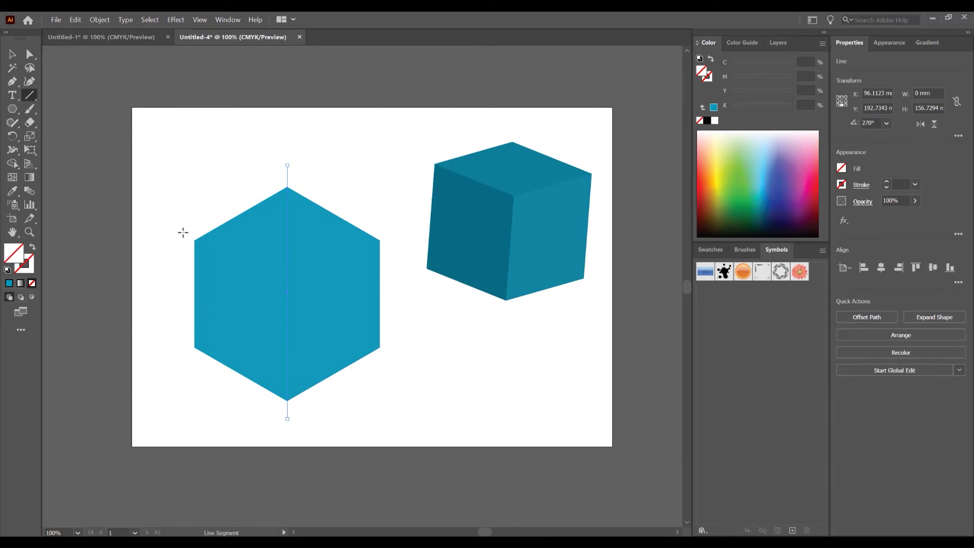
{"action": "left_click_drag", "start_coordinate": [183, 232], "coordinate": [403, 360]}
{"action": "scroll", "coordinate": [174, 243], "scroll_direction": "up", "scroll_amount": 5}
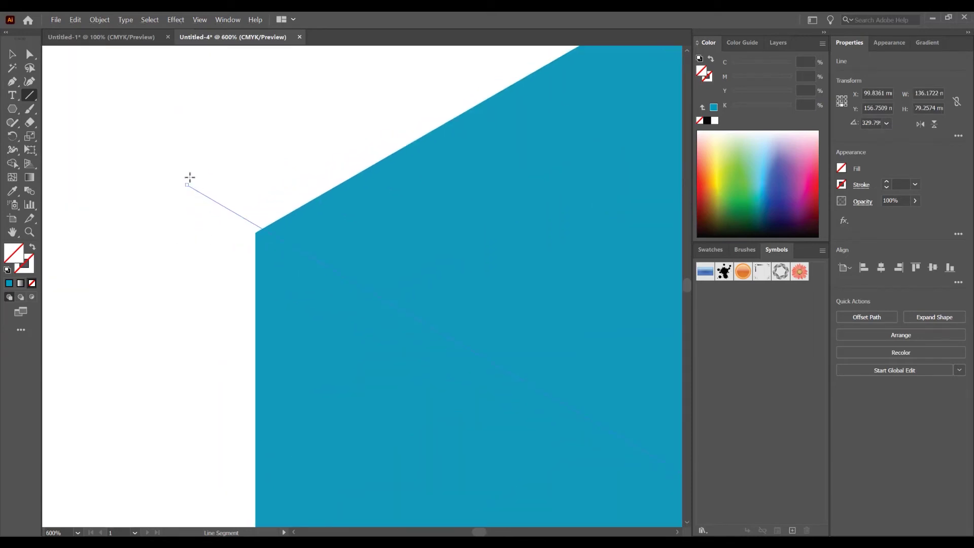
{"action": "key", "text": "ctrl"}
{"action": "left_click_drag", "start_coordinate": [187, 190], "coordinate": [188, 198]}
{"action": "scroll", "coordinate": [197, 200], "scroll_direction": "down", "scroll_amount": 4}
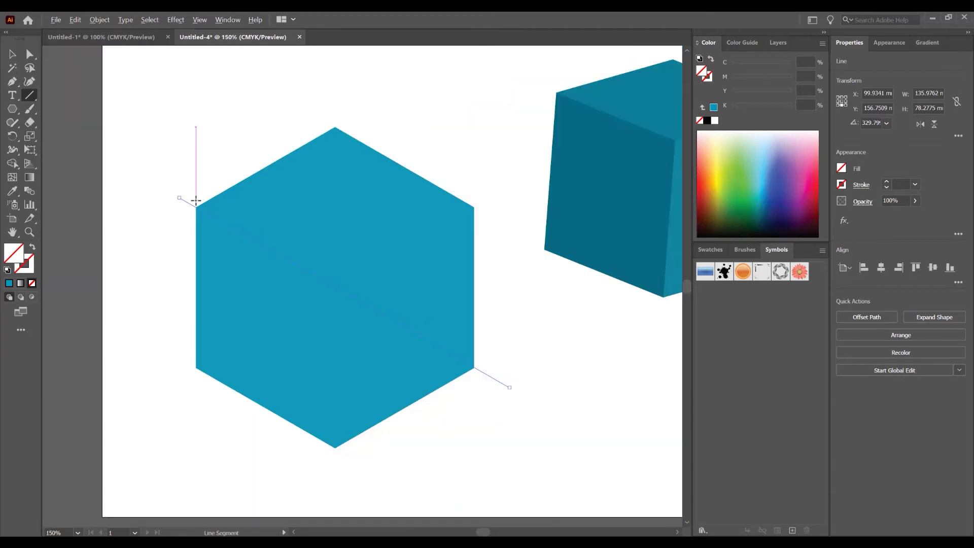
{"action": "scroll", "coordinate": [496, 392], "scroll_direction": "up", "scroll_amount": 4}
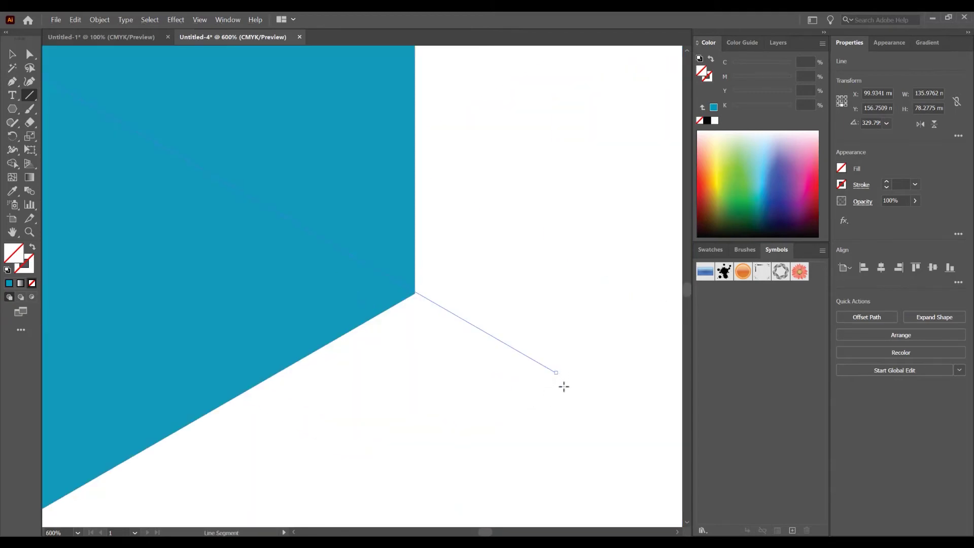
{"action": "left_click_drag", "start_coordinate": [556, 374], "coordinate": [517, 357]}
{"action": "scroll", "coordinate": [473, 409], "scroll_direction": "down", "scroll_amount": 4}
Draw the second diagonal from lower-left to upper-right, aligning its ends past the corners.
{"action": "mouse_move", "coordinate": [171, 391]}
{"action": "left_mouse_down"}
{"action": "mouse_move", "coordinate": [322, 337]}
{"action": "mouse_move", "coordinate": [484, 210]}
{"action": "left_mouse_up"}
{"action": "scroll", "coordinate": [484, 210], "scroll_direction": "up", "scroll_amount": 3}
{"action": "scroll", "coordinate": [452, 220], "scroll_direction": "up", "scroll_amount": 3}
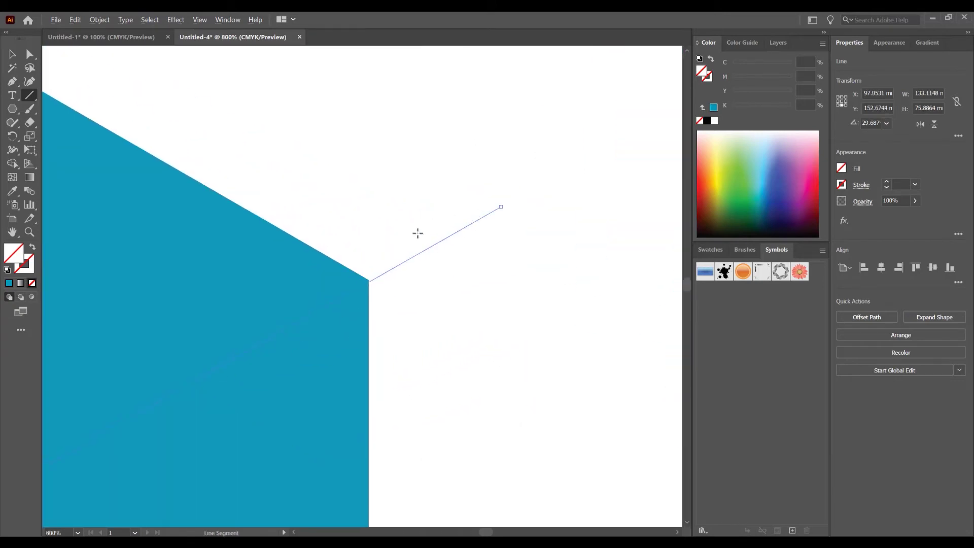
{"action": "left_click_drag", "start_coordinate": [541, 200], "coordinate": [489, 227]}
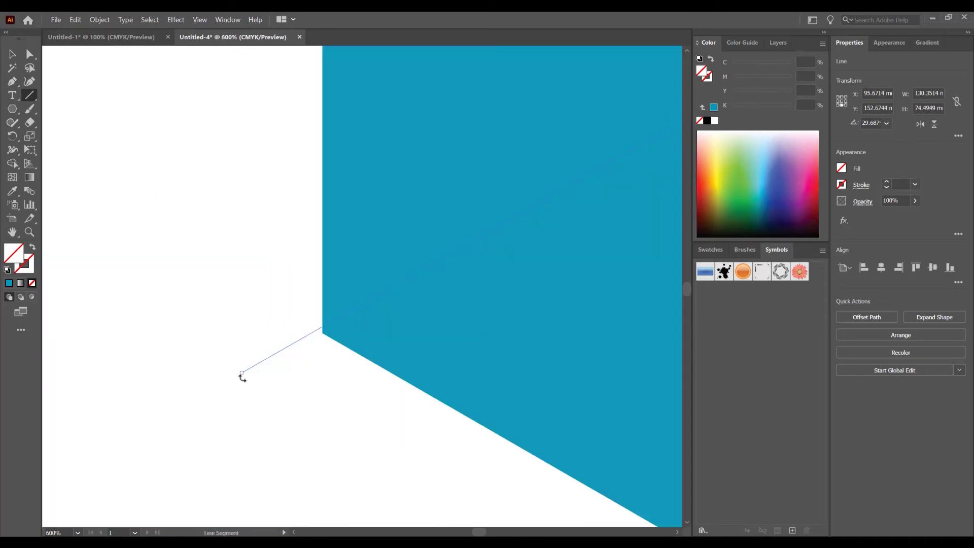
{"action": "left_click_drag", "start_coordinate": [242, 374], "coordinate": [244, 381]}
{"action": "scroll", "coordinate": [244, 382], "scroll_direction": "down", "scroll_amount": 5}
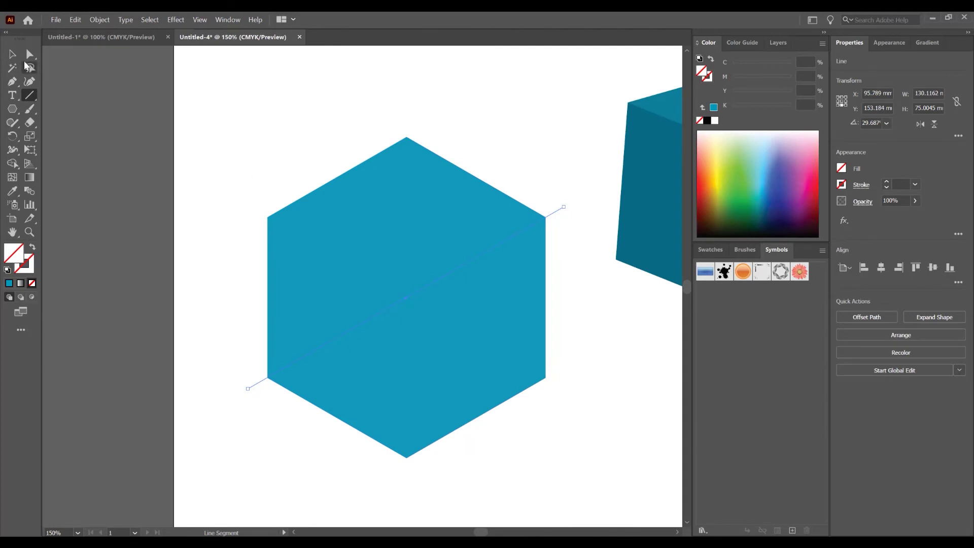
Expand Layer 1 in the Layers panel and select all three <Line> objects.
{"action": "key", "text": "v"}
{"action": "left_click", "coordinate": [779, 43]}
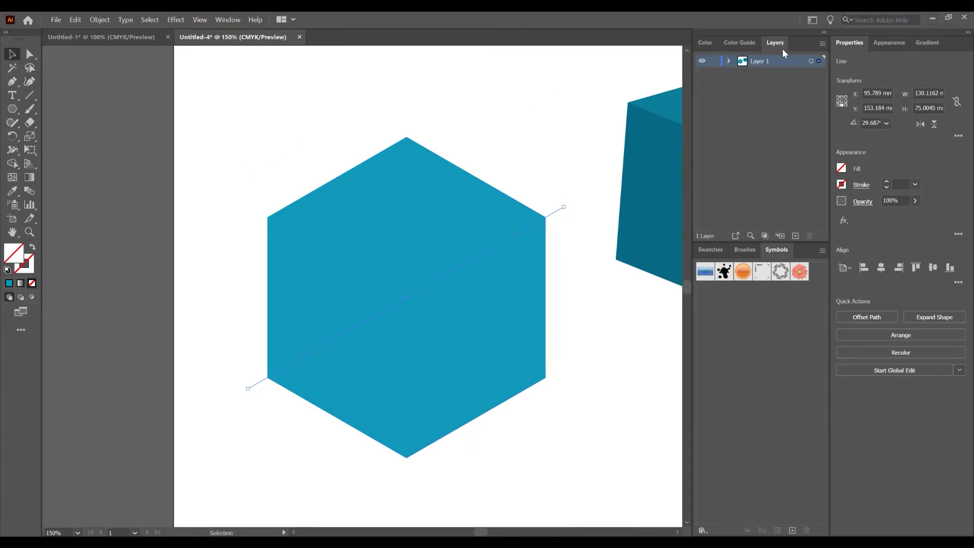
{"action": "left_click", "coordinate": [227, 20]}
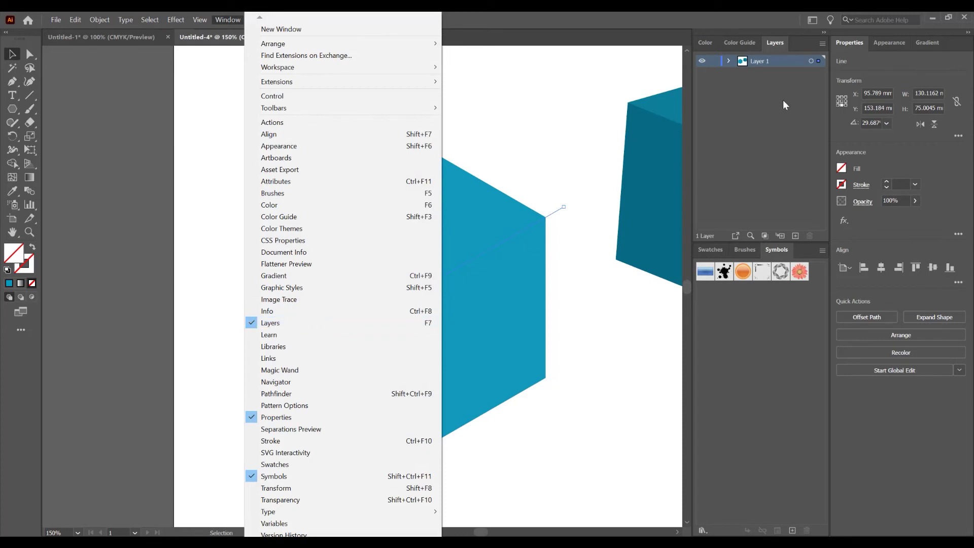
{"action": "left_click", "coordinate": [729, 62]}
{"action": "left_click", "coordinate": [729, 62]}
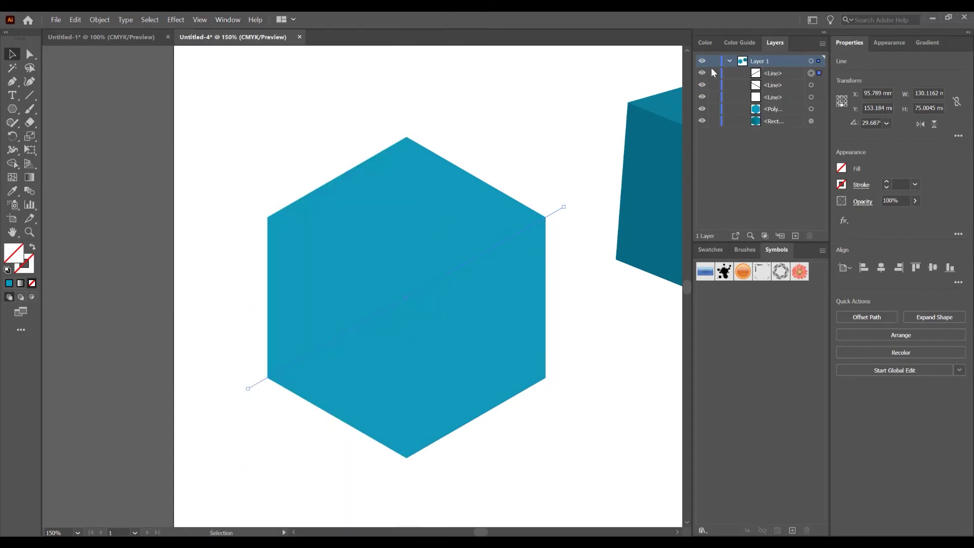
{"action": "left_click", "coordinate": [792, 73]}
{"action": "left_click", "coordinate": [790, 84], "text": "shift"}
{"action": "left_click", "coordinate": [799, 98], "text": "shift"}
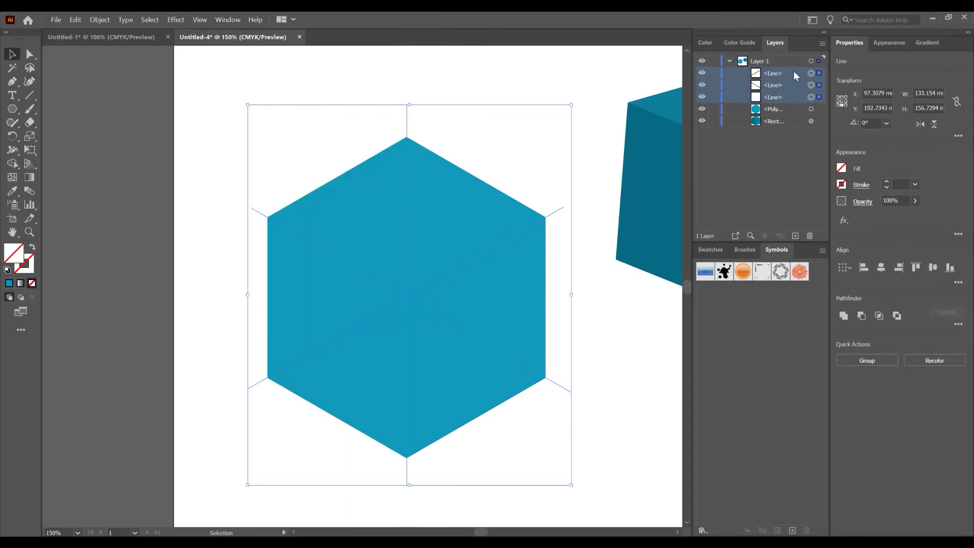
{"action": "left_click", "coordinate": [99, 20]}
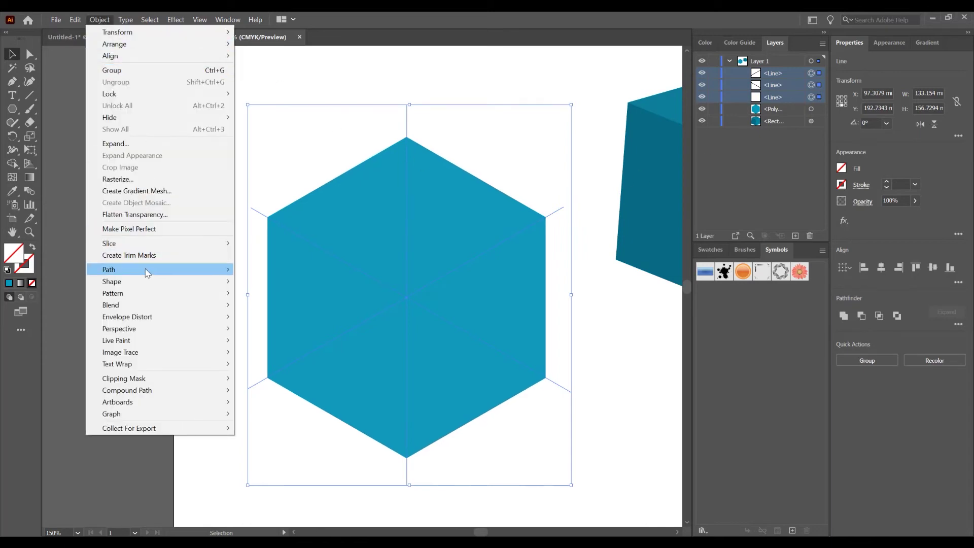
Join the three crossing lines into one path.
{"action": "mouse_move", "coordinate": [147, 271]}
{"action": "left_click", "coordinate": [296, 271]}
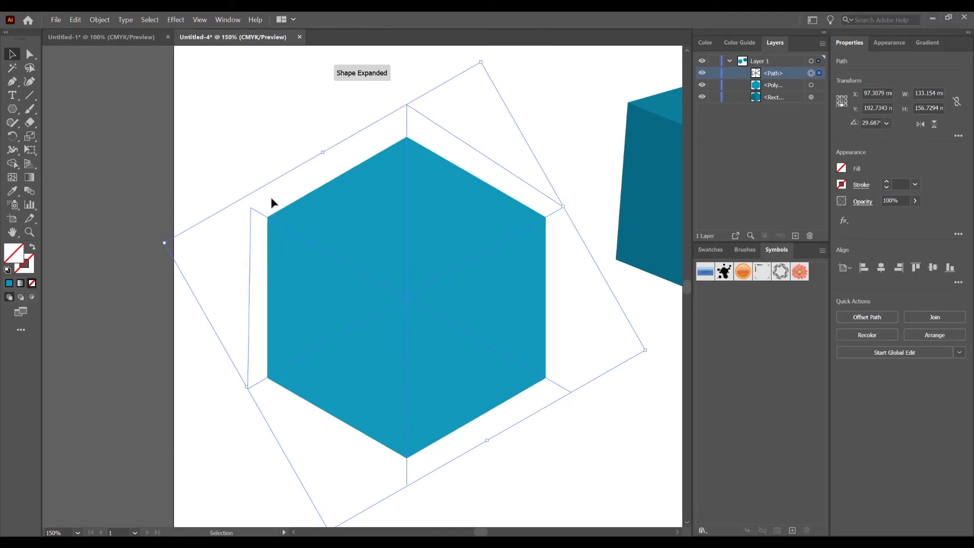
{"action": "scroll", "coordinate": [266, 348], "scroll_direction": "down", "scroll_amount": 1}
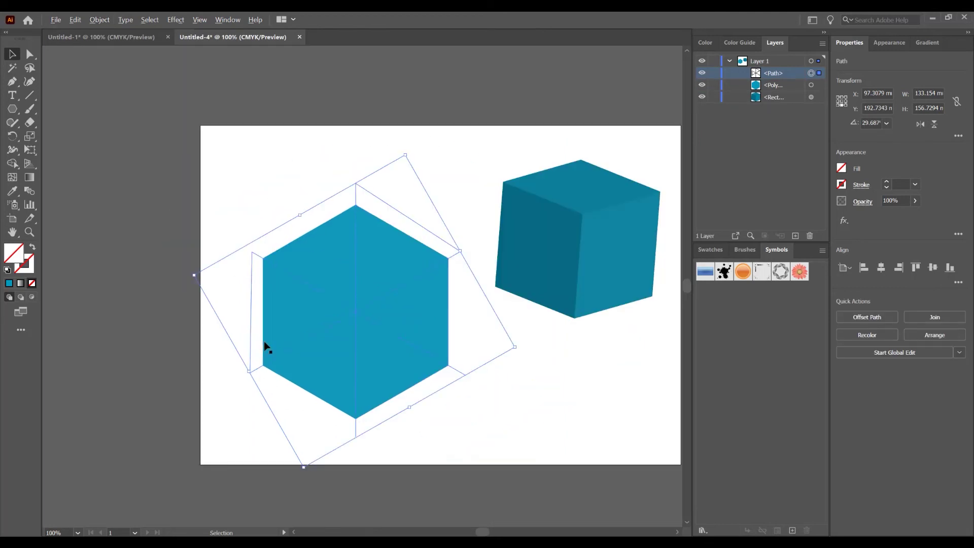
{"action": "scroll", "coordinate": [277, 345], "scroll_direction": "up", "scroll_amount": 1}
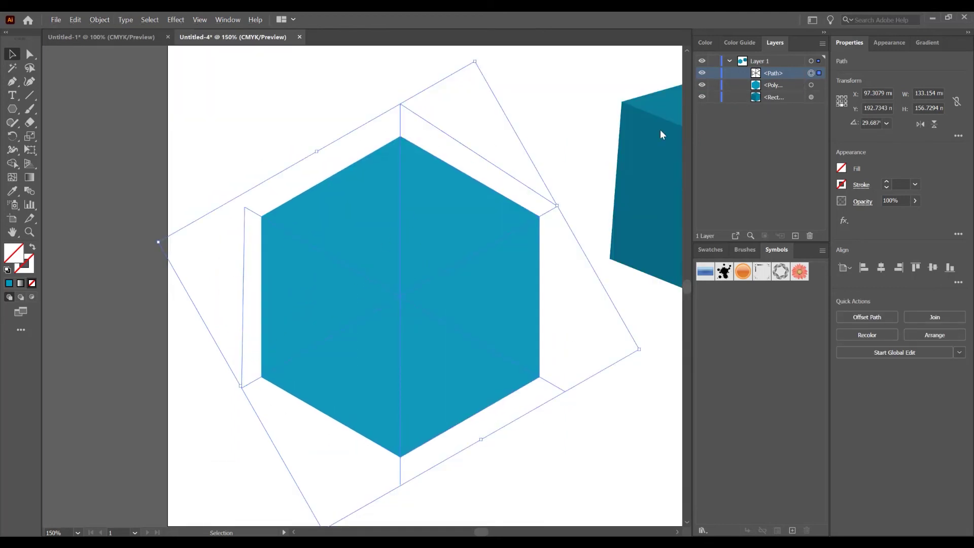
Split the hexagon into triangles with Object > Path > Divide Objects Below.
{"action": "left_click", "coordinate": [98, 20]}
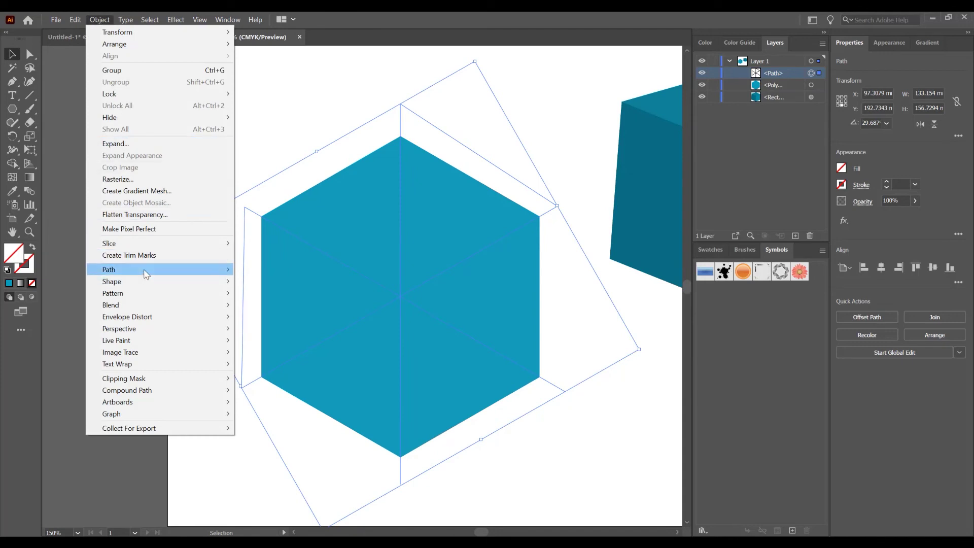
{"action": "mouse_move", "coordinate": [152, 271]}
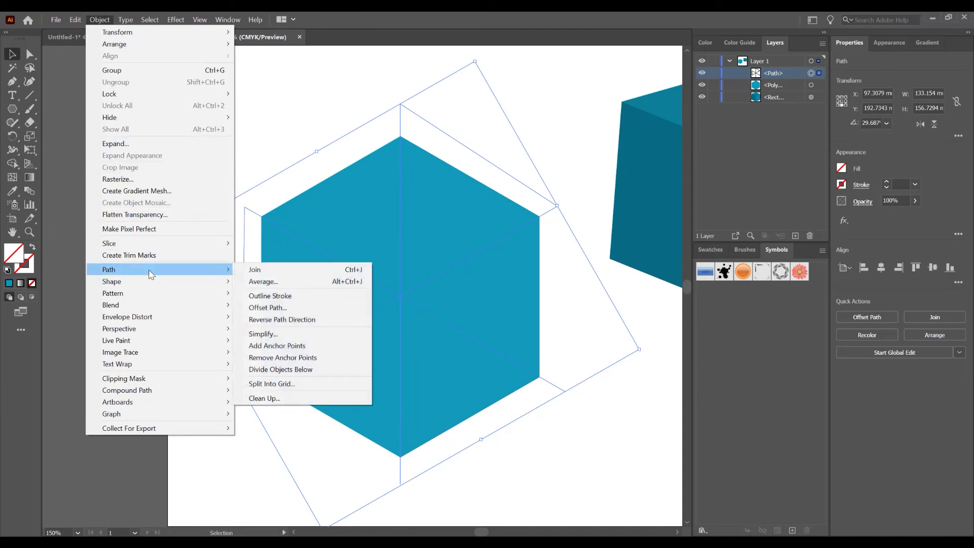
{"action": "left_click", "coordinate": [326, 373]}
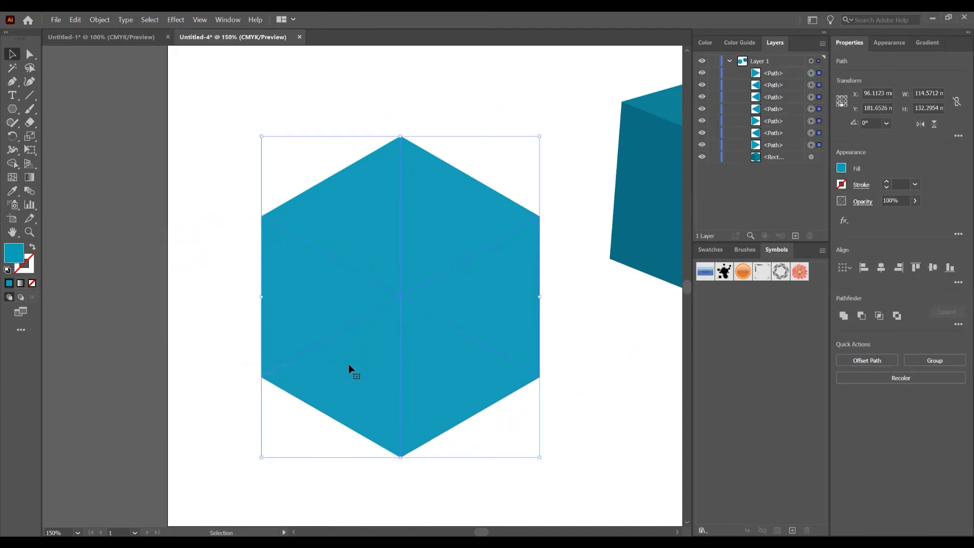
{"action": "left_click", "coordinate": [599, 298]}
Pull four triangles apart to check the division, then undo to reassemble the hexagon.
{"action": "key", "text": "ctrl+a"}
{"action": "left_click", "coordinate": [574, 318]}
{"action": "left_click_drag", "start_coordinate": [433, 206], "coordinate": [464, 157]}
{"action": "left_click_drag", "start_coordinate": [309, 232], "coordinate": [283, 206]}
{"action": "left_click_drag", "start_coordinate": [284, 315], "coordinate": [250, 328]}
{"action": "left_click_drag", "start_coordinate": [413, 398], "coordinate": [429, 409]}
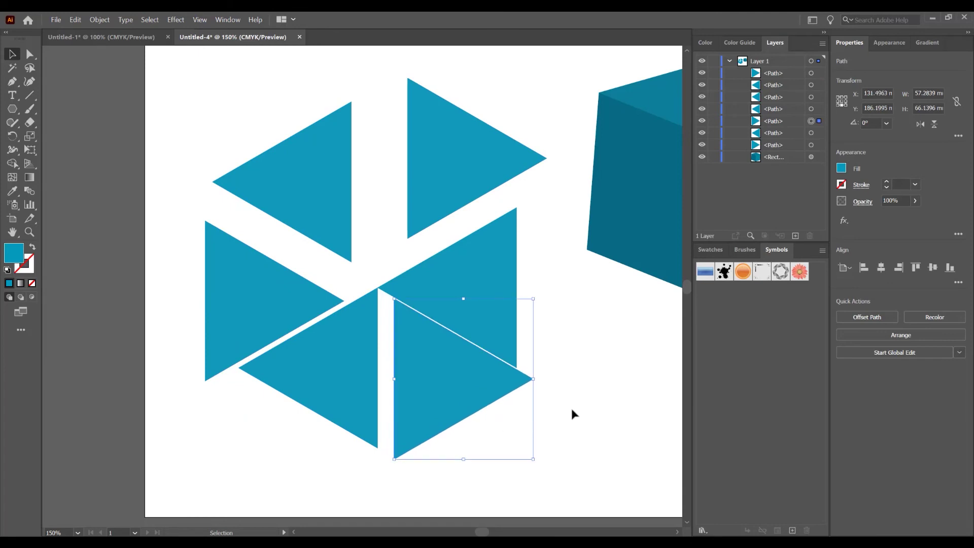
{"action": "left_click", "coordinate": [561, 398]}
{"action": "key", "text": "ctrl+z"}
{"action": "key", "text": "ctrl+z"}
{"action": "key", "text": "ctrl+z"}
{"action": "key", "text": "ctrl+z"}
{"action": "key", "text": "ctrl+z"}
{"action": "key", "text": "ctrl+z"}
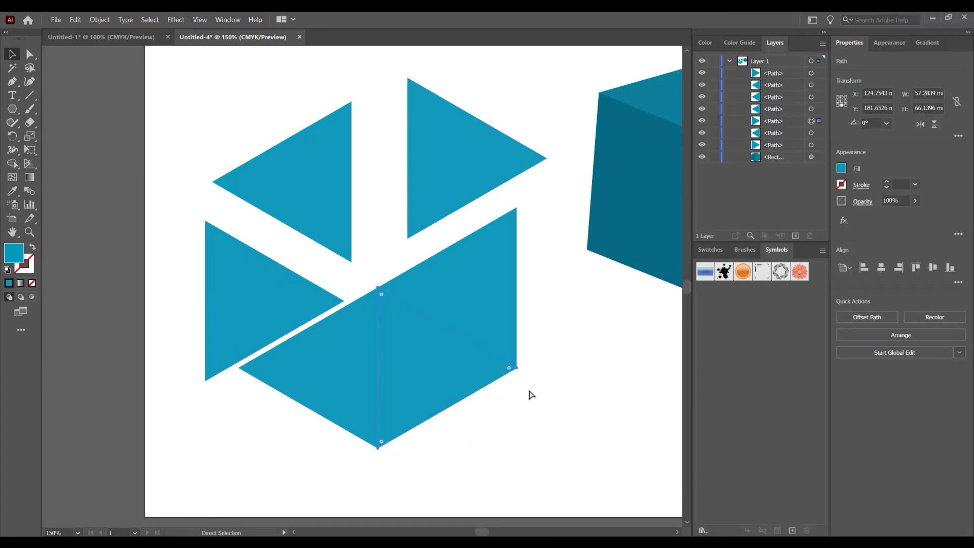
Unite the two top triangles with Pathfinder and raise the top face's black to 26%.
{"action": "left_click", "coordinate": [578, 360]}
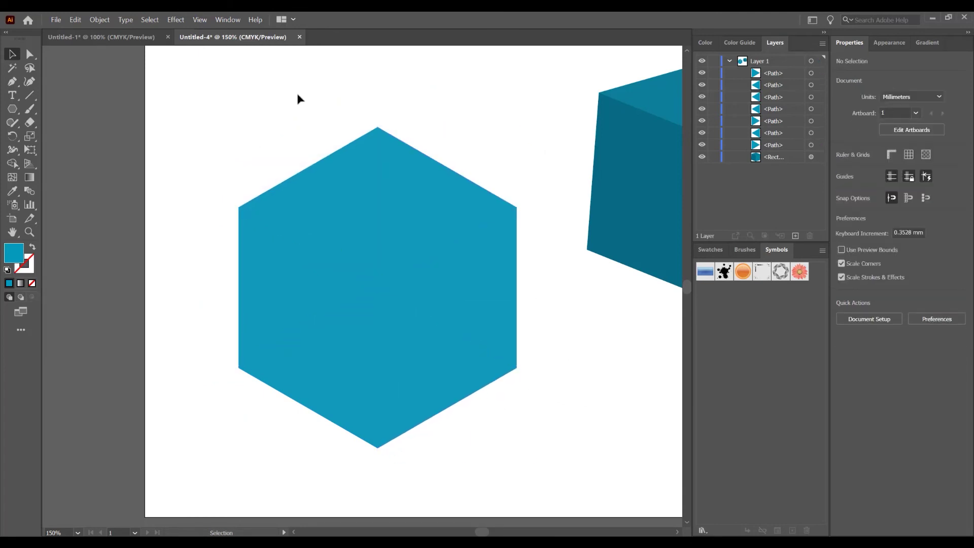
{"action": "left_click_drag", "start_coordinate": [290, 94], "coordinate": [483, 180]}
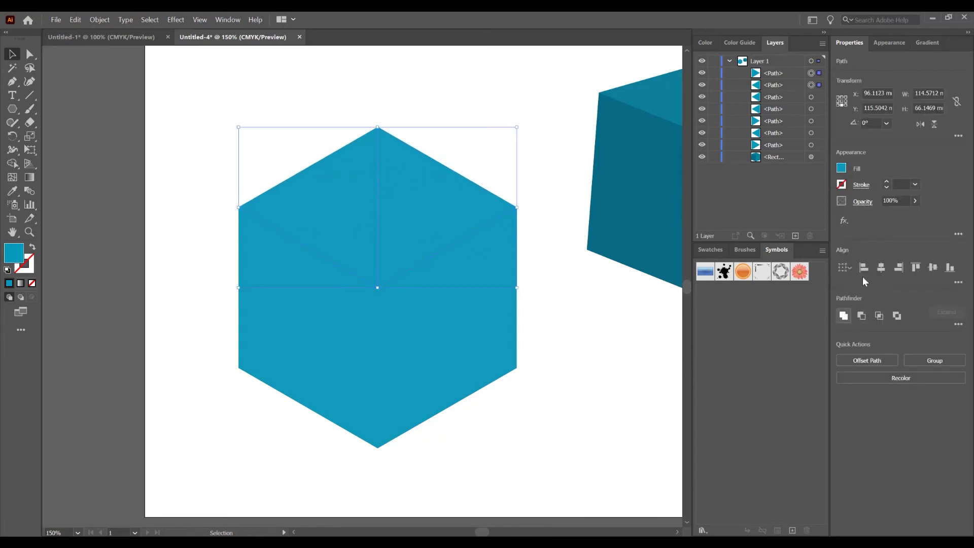
{"action": "left_click", "coordinate": [846, 314]}
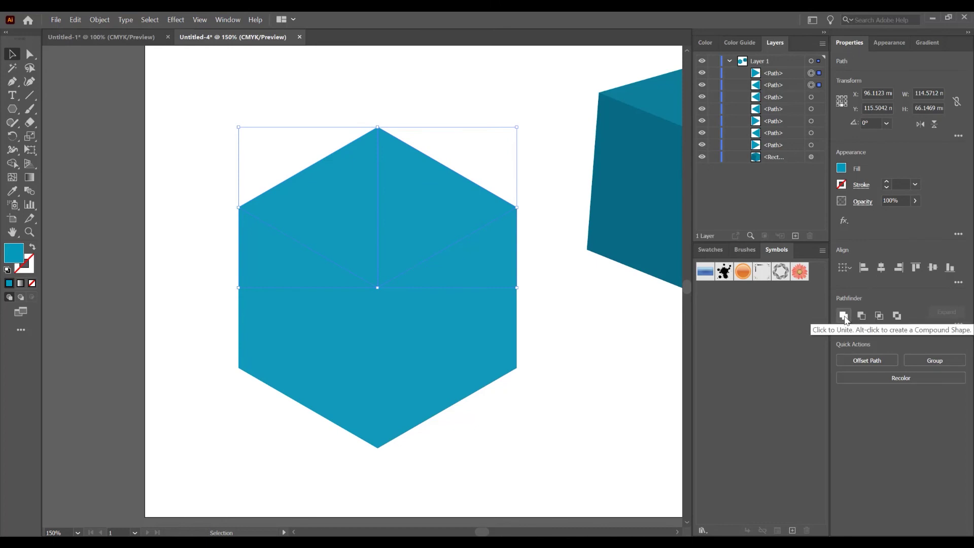
{"action": "left_click", "coordinate": [705, 43]}
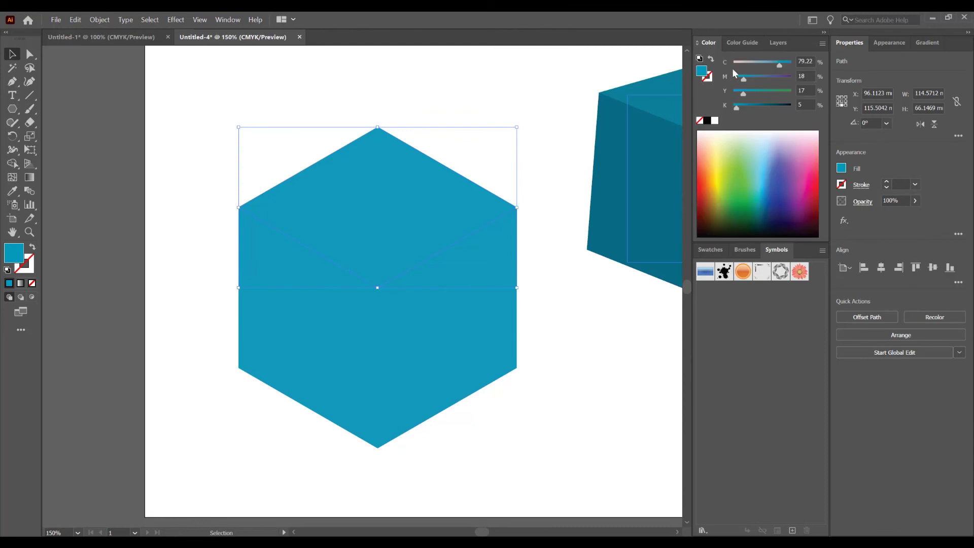
{"action": "left_click_drag", "start_coordinate": [736, 107], "coordinate": [747, 106]}
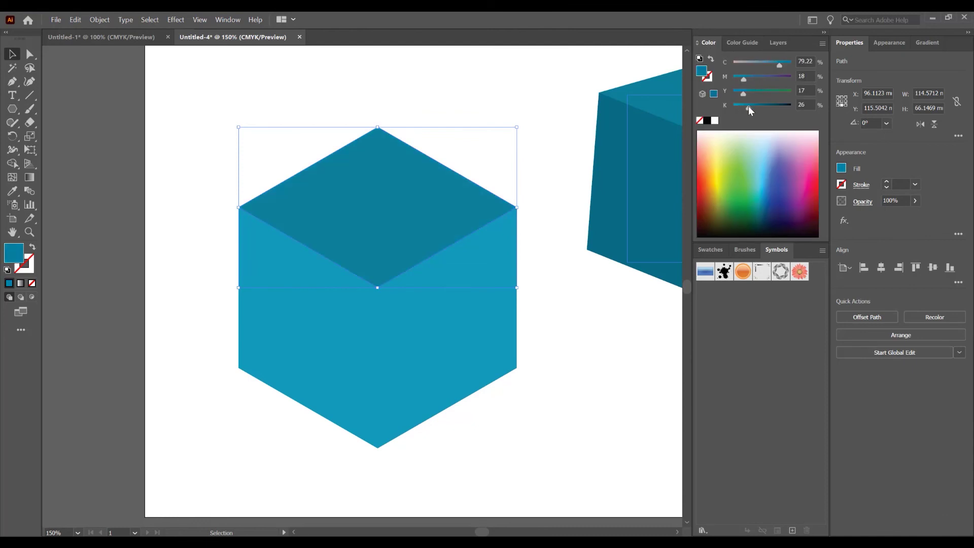
Unite the right-face pieces and give the face a greener teal with 32% yellow.
{"action": "left_click_drag", "start_coordinate": [579, 434], "coordinate": [479, 402]}
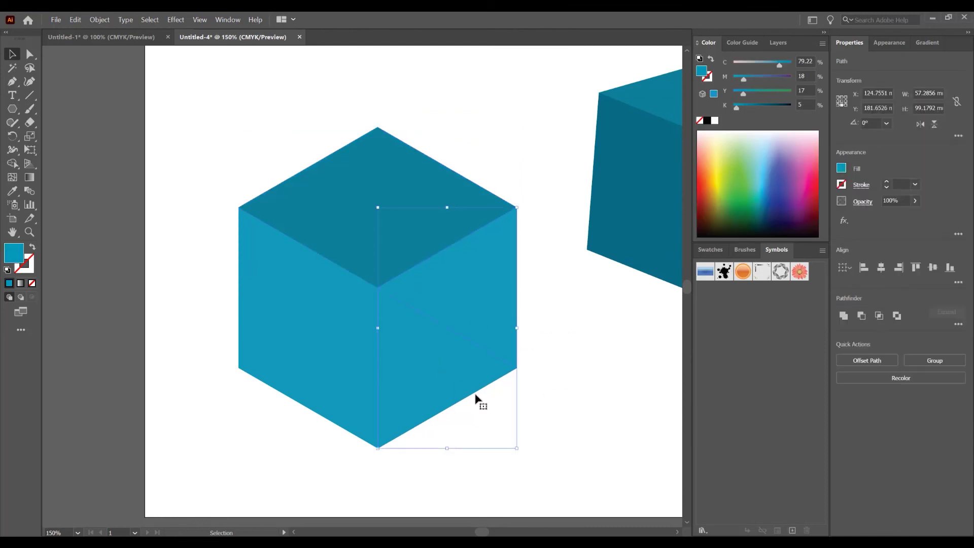
{"action": "left_click", "coordinate": [843, 315]}
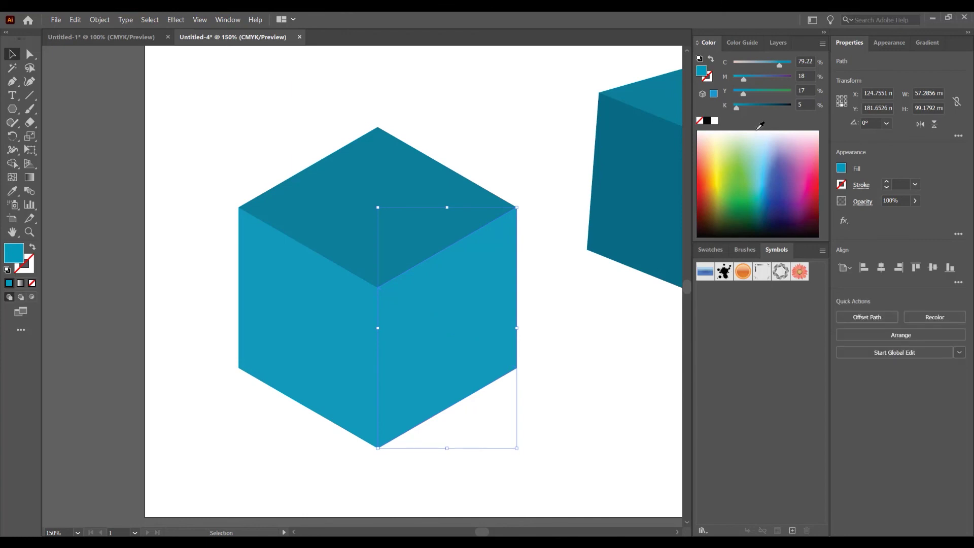
{"action": "left_click", "coordinate": [538, 299]}
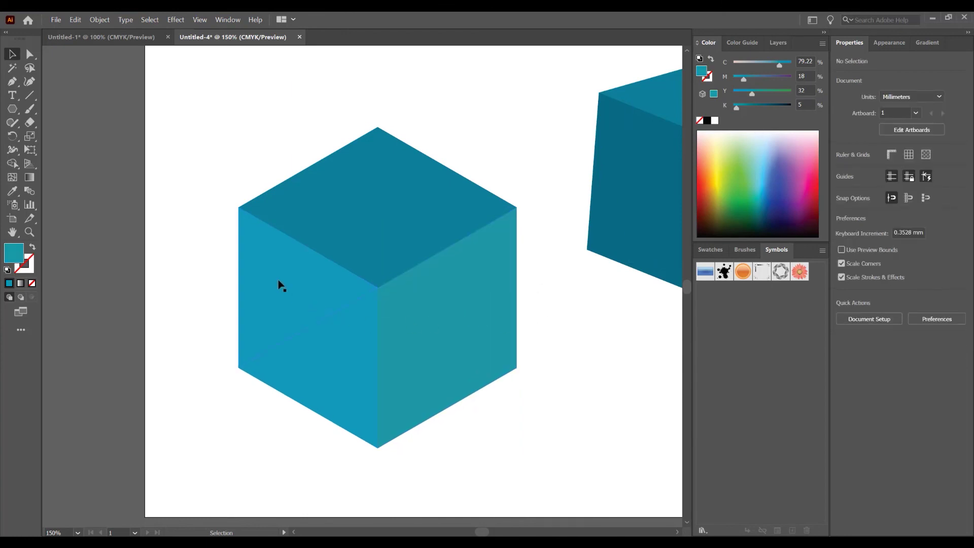
Select both left-face pieces and unite them into one face.
{"action": "left_click", "coordinate": [325, 369]}
{"action": "left_click", "coordinate": [363, 413], "text": "shift"}
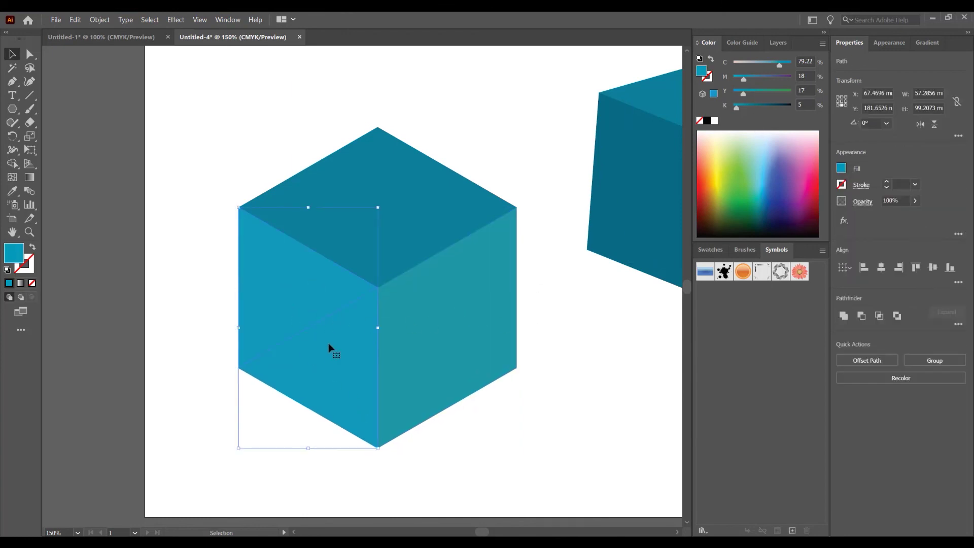
{"action": "left_click", "coordinate": [843, 316]}
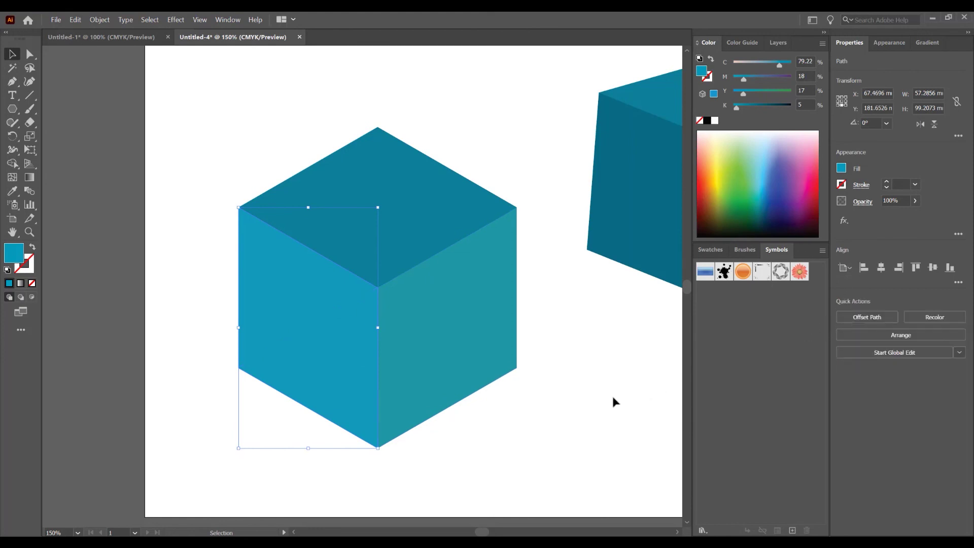
Darken the left face to 44% black (K), then deselect it.
{"action": "left_click_drag", "start_coordinate": [746, 105], "coordinate": [759, 106]}
{"action": "left_click", "coordinate": [608, 367]}
{"action": "scroll", "coordinate": [357, 317], "scroll_direction": "down", "scroll_amount": 1}
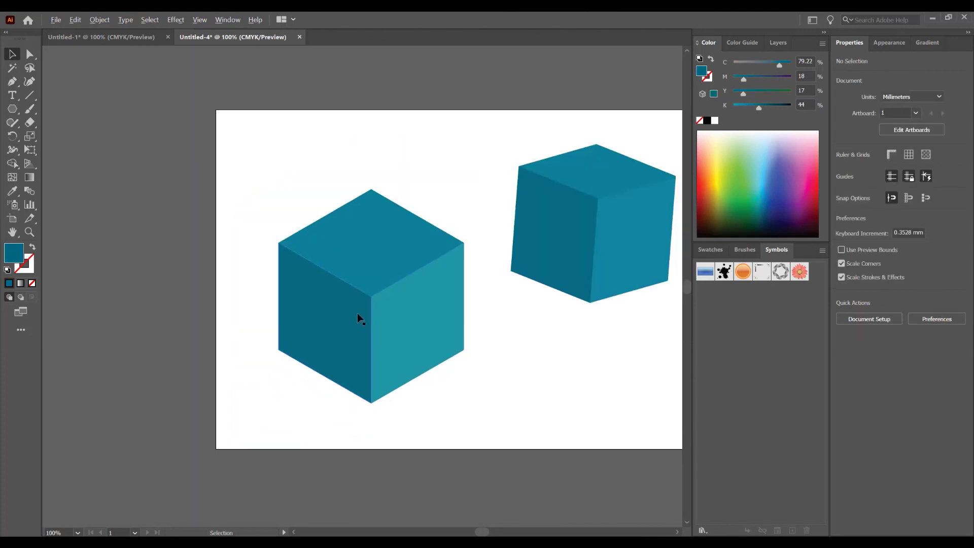
{"action": "scroll", "coordinate": [350, 345], "scroll_direction": "right", "scroll_amount": 2}
{"action": "scroll", "coordinate": [348, 341], "scroll_direction": "up", "scroll_amount": 1}
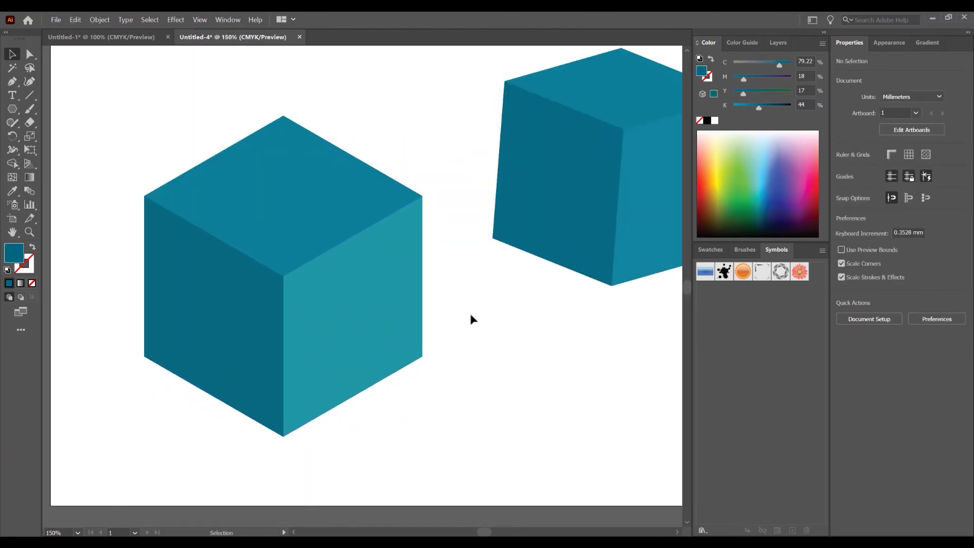
Pull the top, right and left faces apart to check them, then undo to reassemble the cube.
{"action": "left_click_drag", "start_coordinate": [316, 212], "coordinate": [311, 188]}
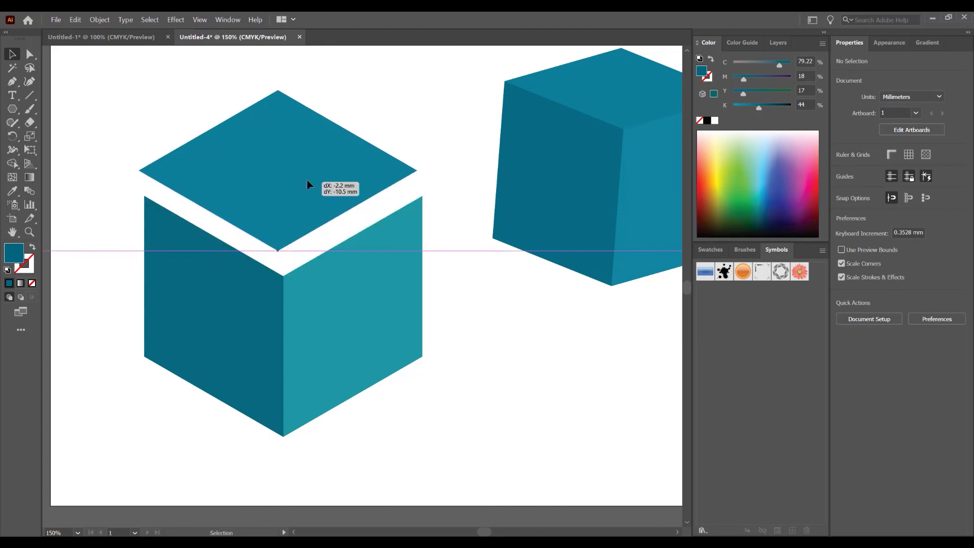
{"action": "left_click_drag", "start_coordinate": [376, 333], "coordinate": [392, 352]}
{"action": "left_click_drag", "start_coordinate": [241, 333], "coordinate": [218, 336]}
{"action": "key", "text": "ctrl+z"}
{"action": "key", "text": "ctrl+z"}
{"action": "key", "text": "ctrl+z"}
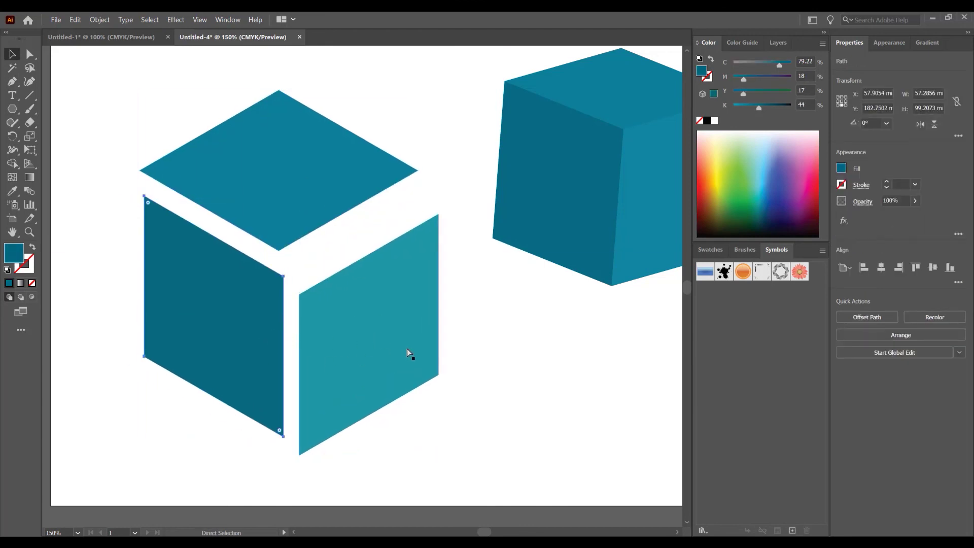
{"action": "left_click", "coordinate": [476, 363]}
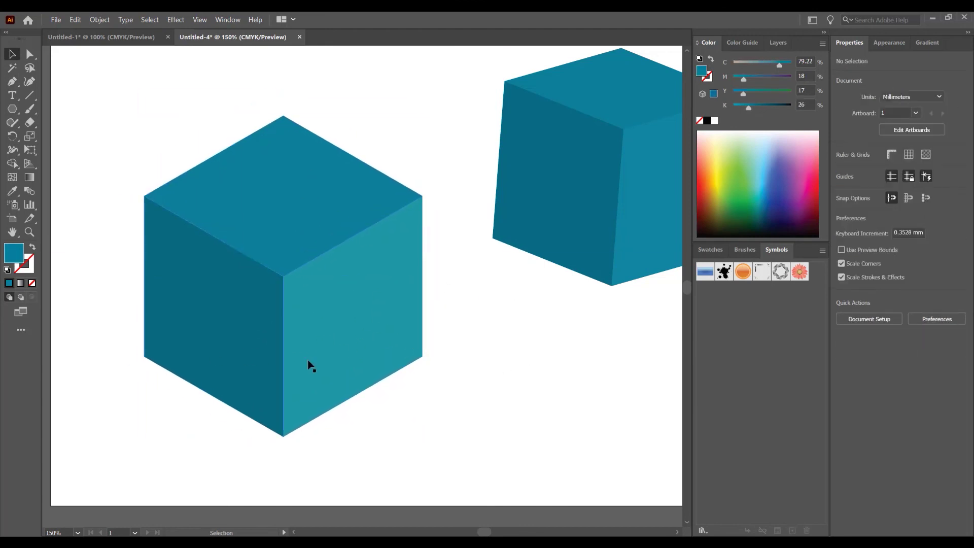
{"action": "scroll", "coordinate": [308, 294], "scroll_direction": "down", "scroll_amount": 1}
{"action": "scroll", "coordinate": [272, 304], "scroll_direction": "up", "scroll_amount": 1}
{"action": "scroll", "coordinate": [312, 306], "scroll_direction": "down", "scroll_amount": 1}
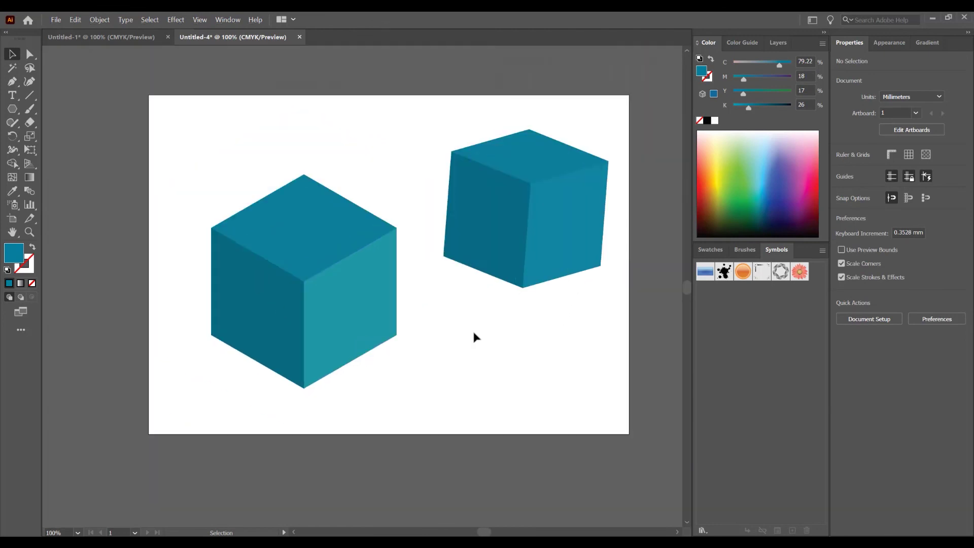